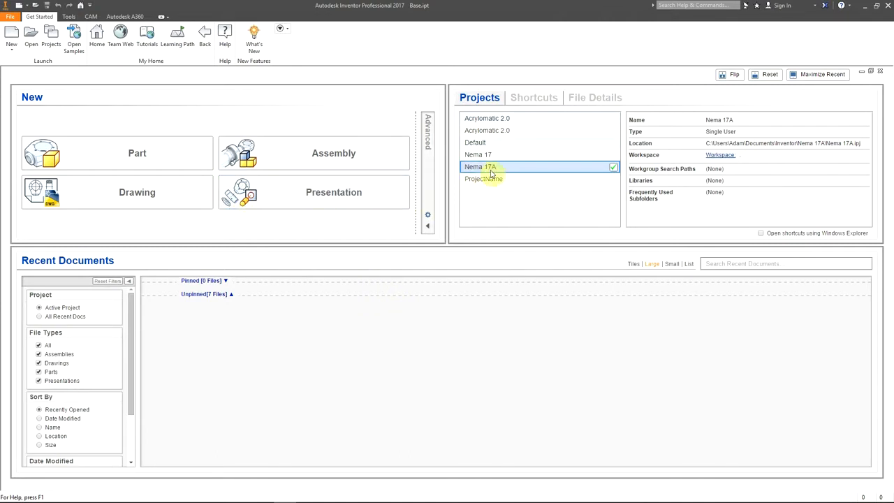
Step: Create a new part and derive Base.ipt from the Nema 17A project into it with the default derive options
left_click(156, 151)
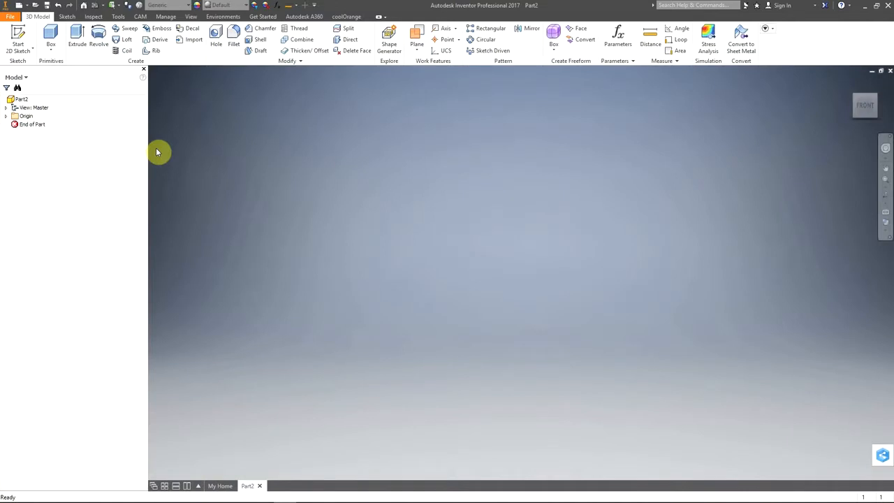
left_click(160, 41)
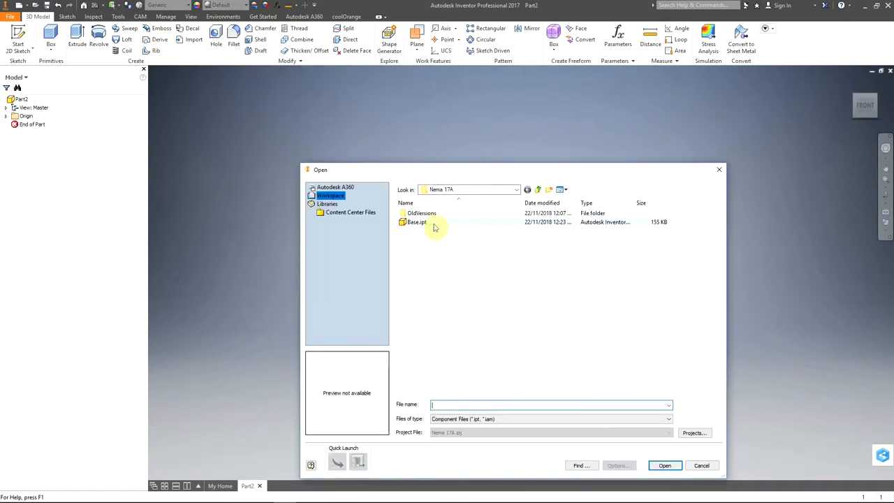
left_click(419, 222)
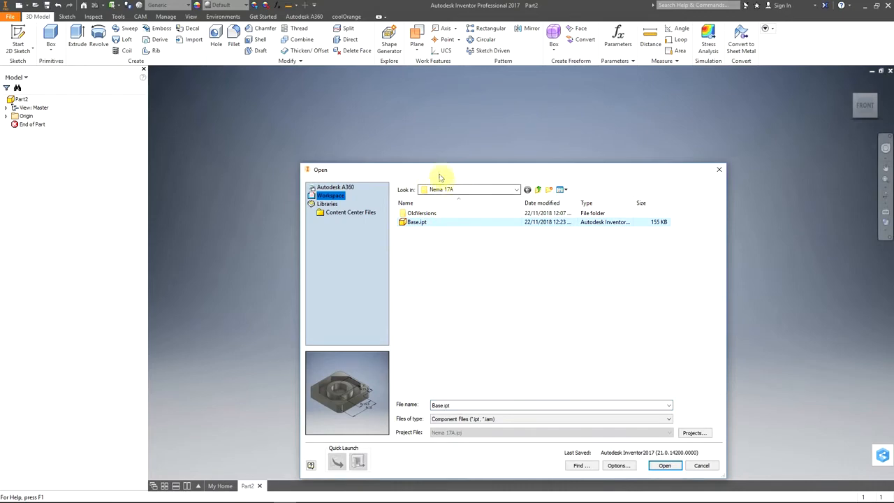
left_click_drag(438, 169, 405, 97)
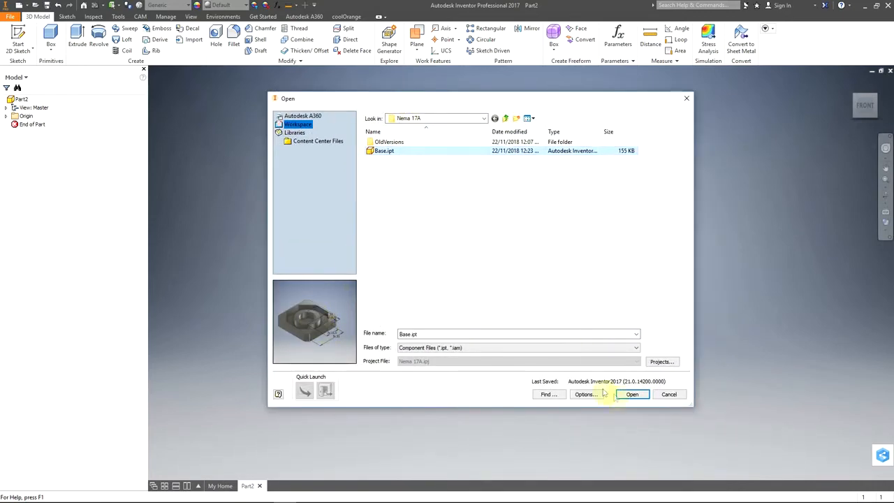
left_click(632, 394)
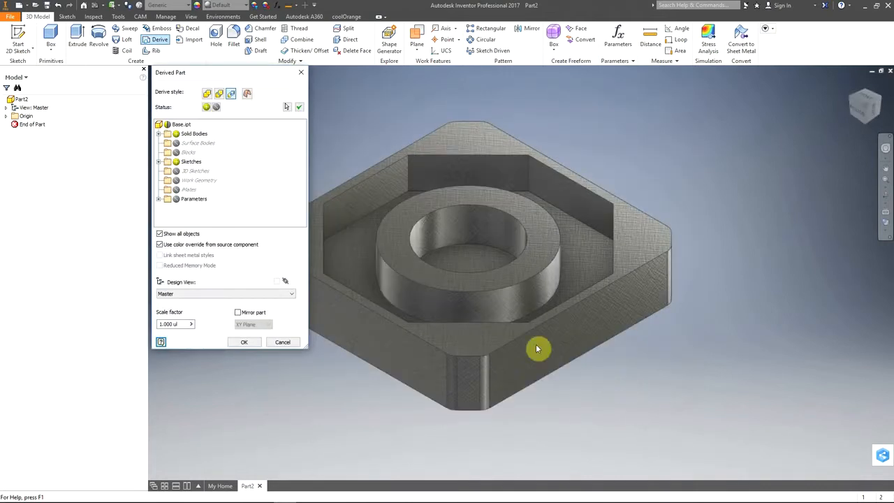
left_click(244, 343)
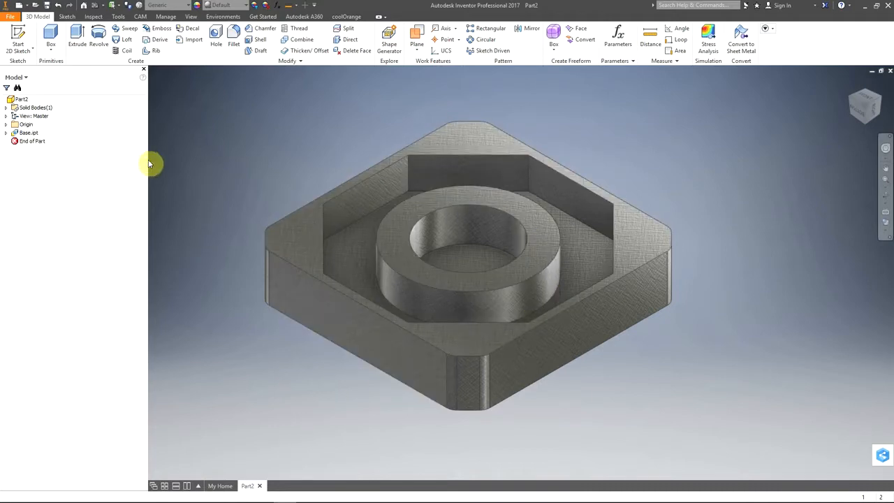
Step: Start a 2D sketch on the front side face of the derived body and check the bottom cap's side notch in Nema 17.pdf
key("s")
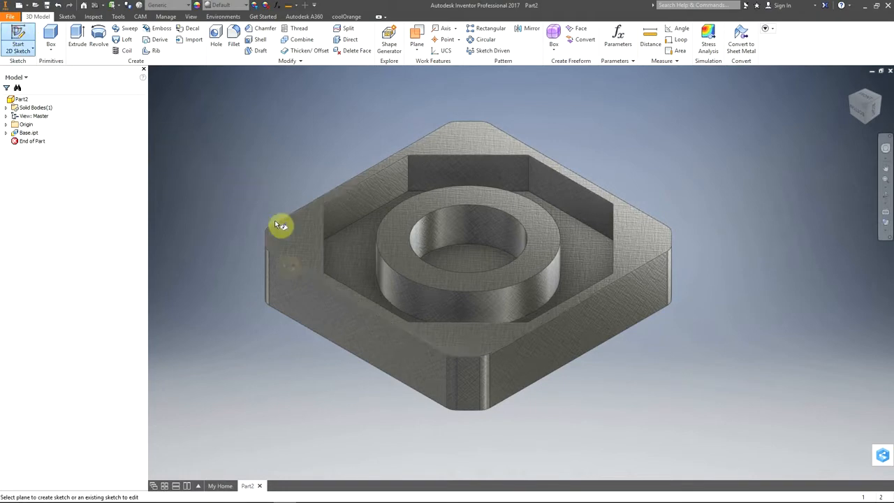
left_click(354, 320)
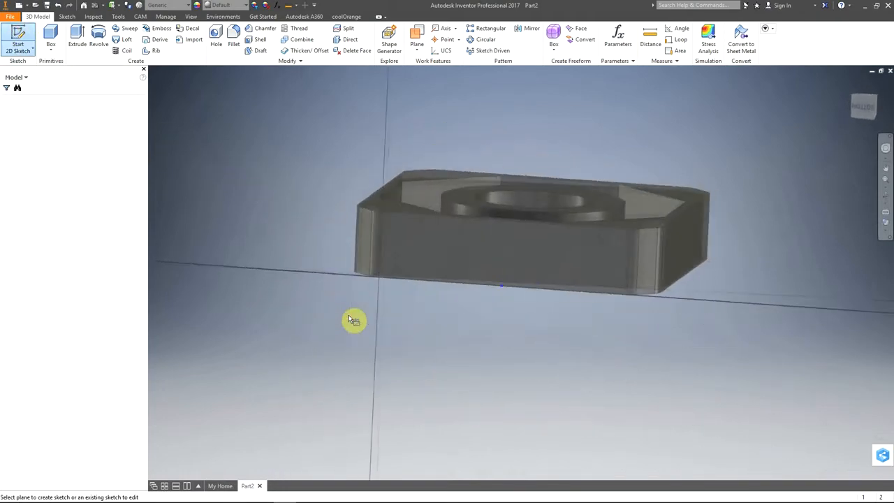
key("alt+Tab")
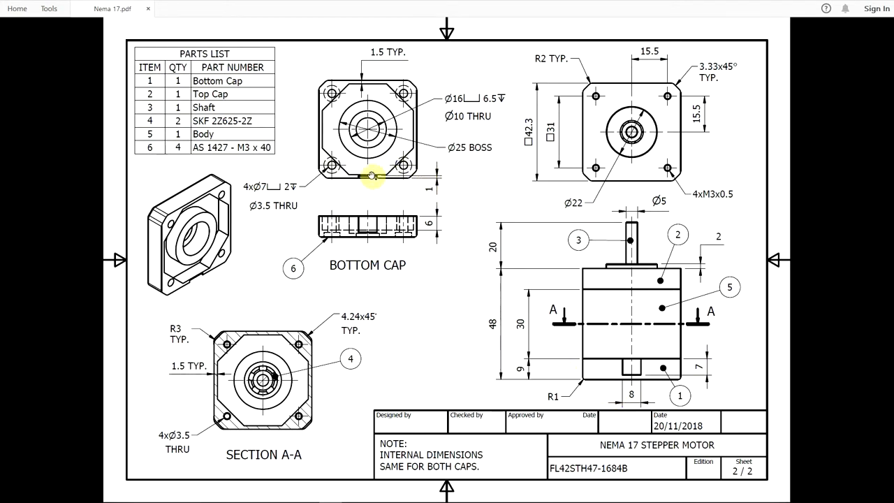
key("alt+Tab")
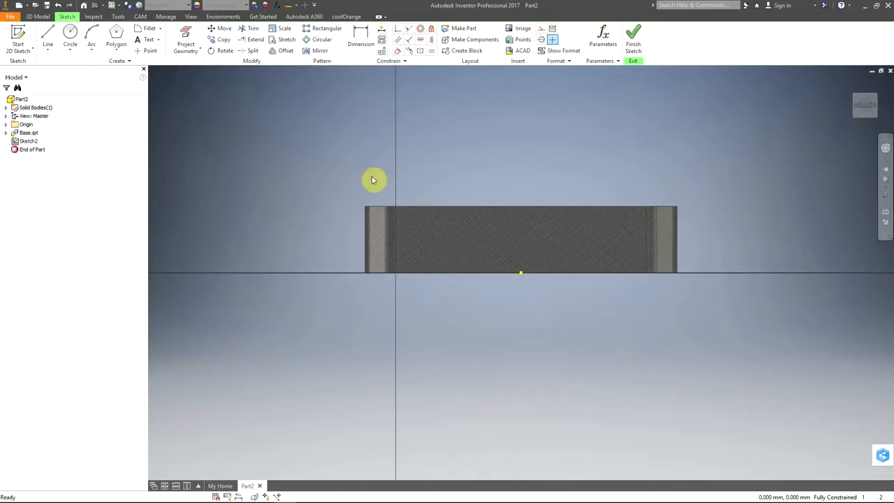
Step: Draw a two-point rectangle 8 mm wide and 7 mm high just above the side face
left_click(114, 51)
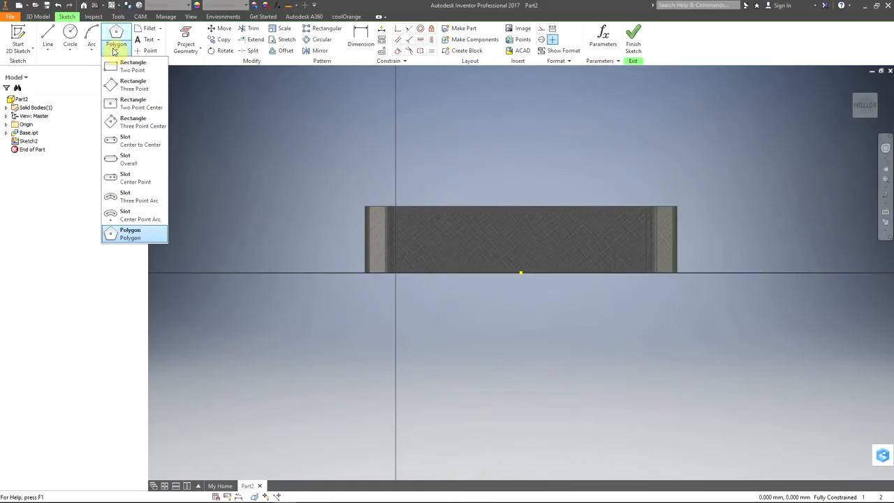
left_click(140, 70)
left_click(487, 149)
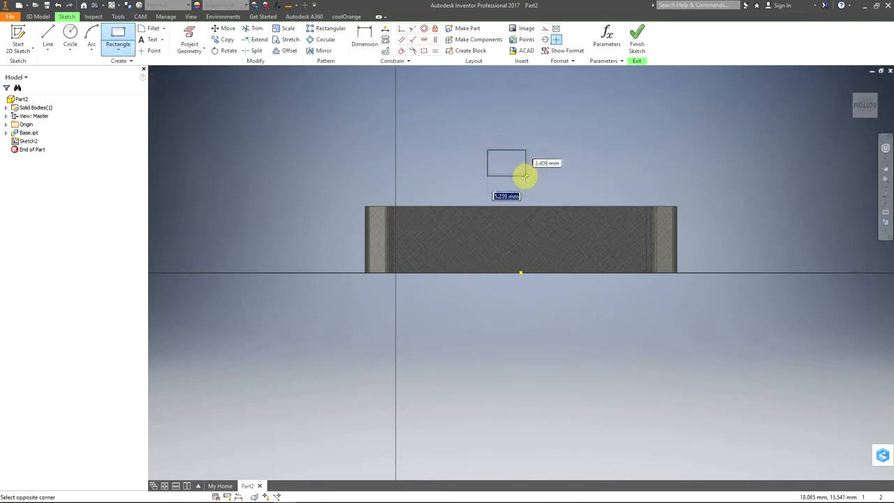
type("8")
key("Tab")
type("7")
key("Return")
right_click(641, 98)
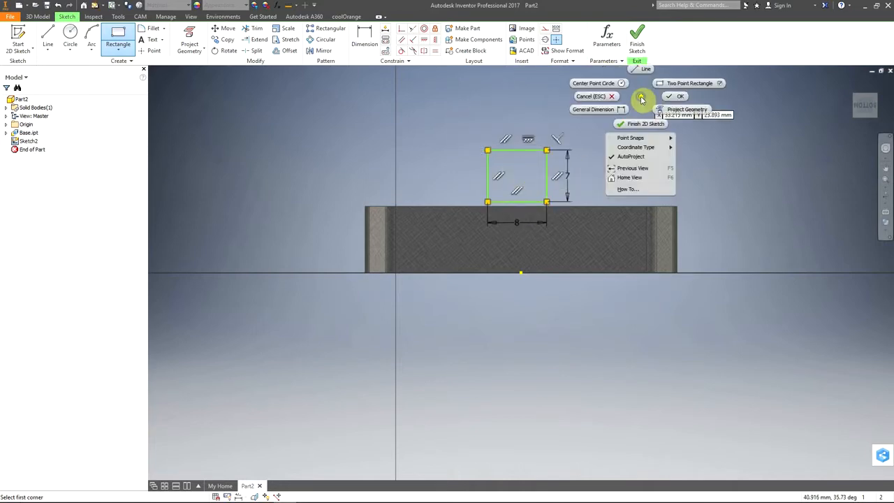
left_click(674, 98)
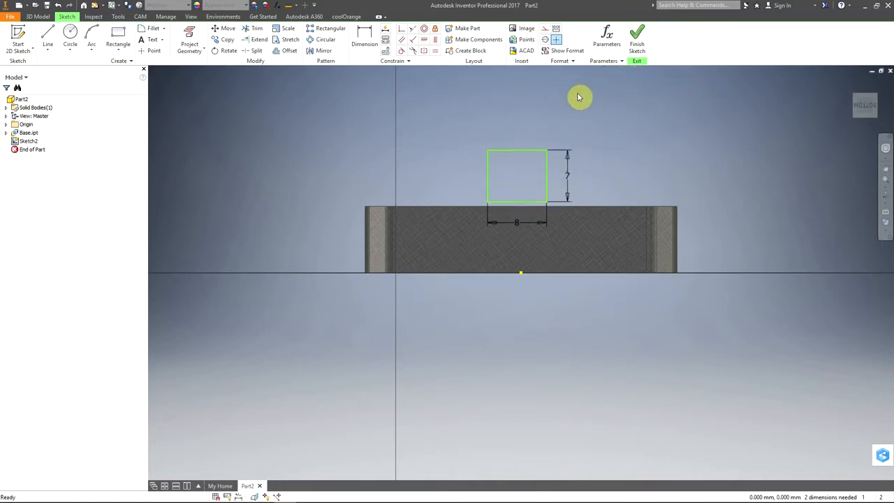
Step: Constrain the midpoint of the rectangle's upper edge coincident with the midpoint of the side face's upper edge
left_click(402, 30)
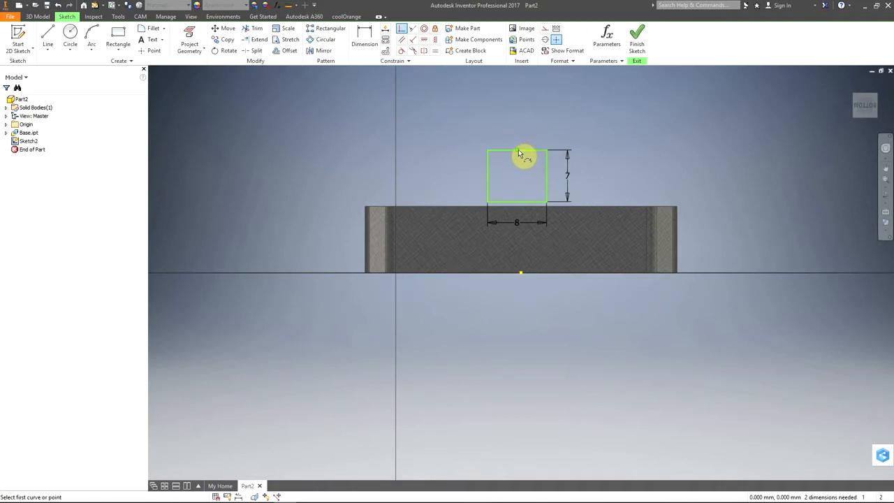
left_click(532, 167)
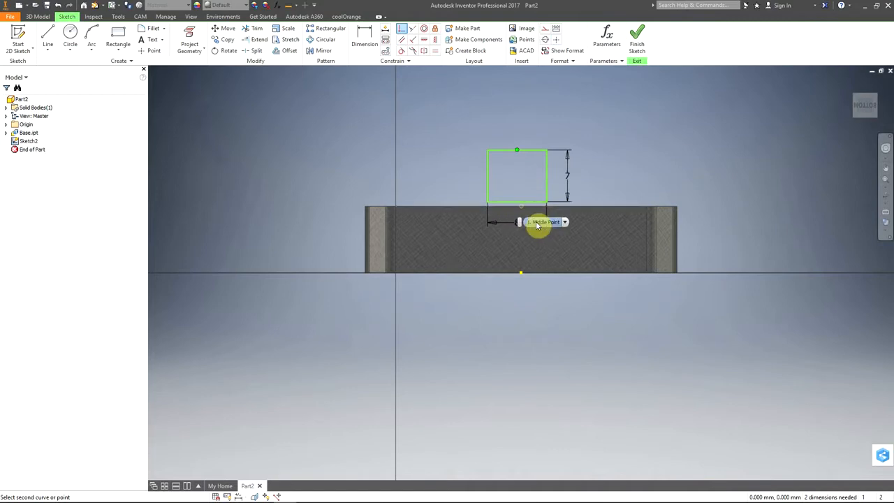
left_click(536, 225)
right_click(598, 142)
left_click(635, 143)
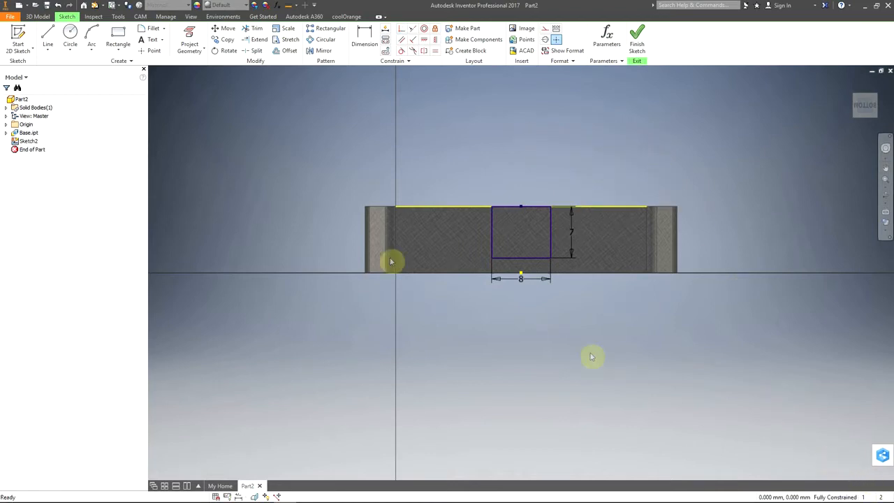
Step: Convert the projected upper edge of the side face to a construction line and finish the sketch
left_click(424, 206)
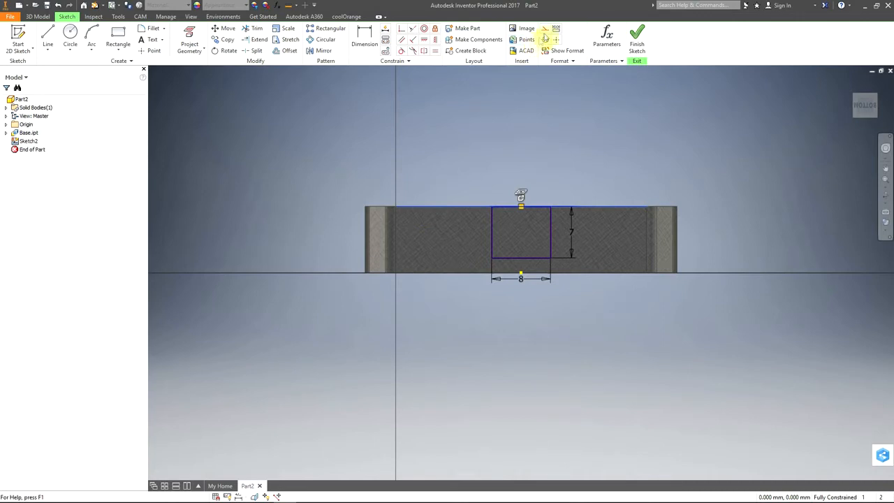
left_click(545, 31)
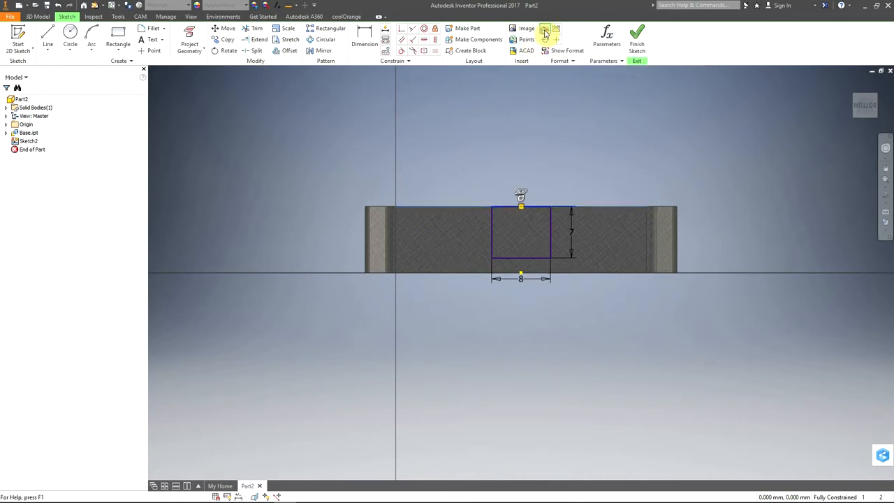
left_click(644, 87)
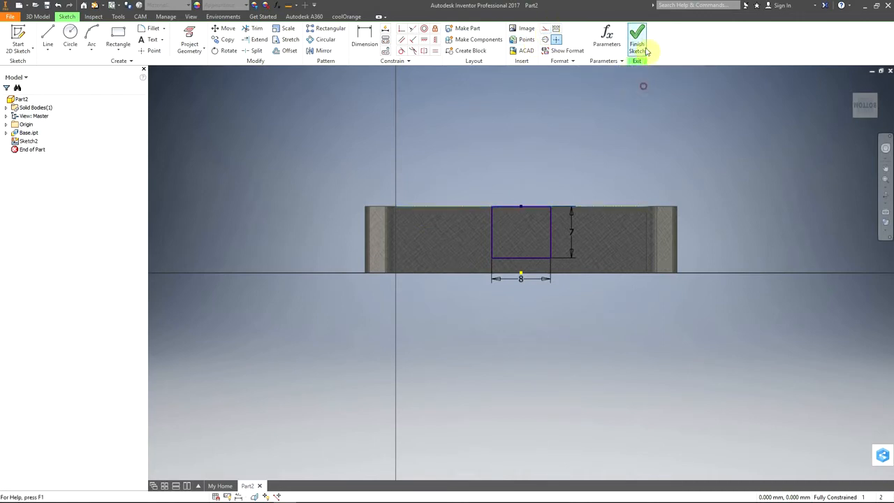
left_click(638, 42)
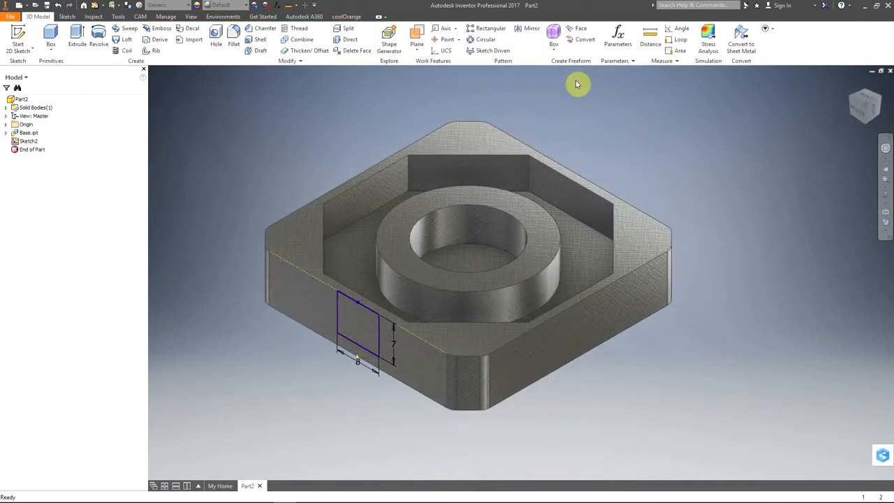
Step: Extrude the rectangle as a cut 1 mm deep into the side wall
left_click(76, 36)
left_click(127, 224)
left_click(165, 224)
type("1")
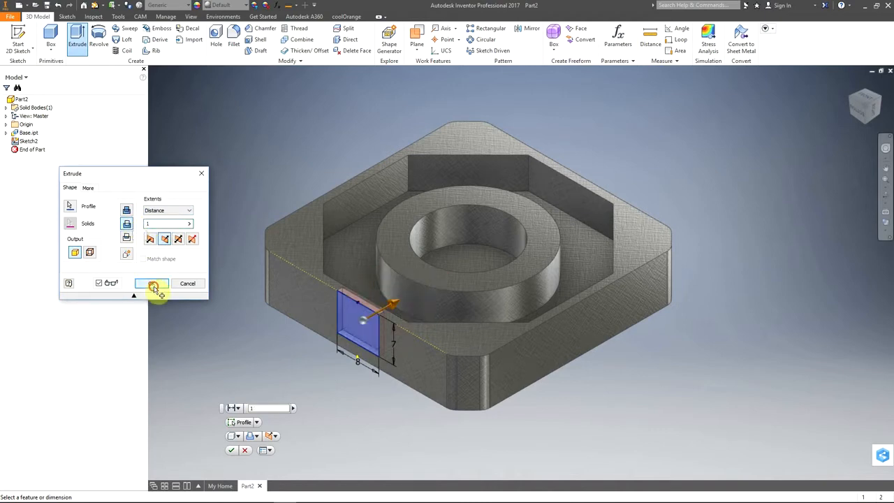
left_click(152, 285)
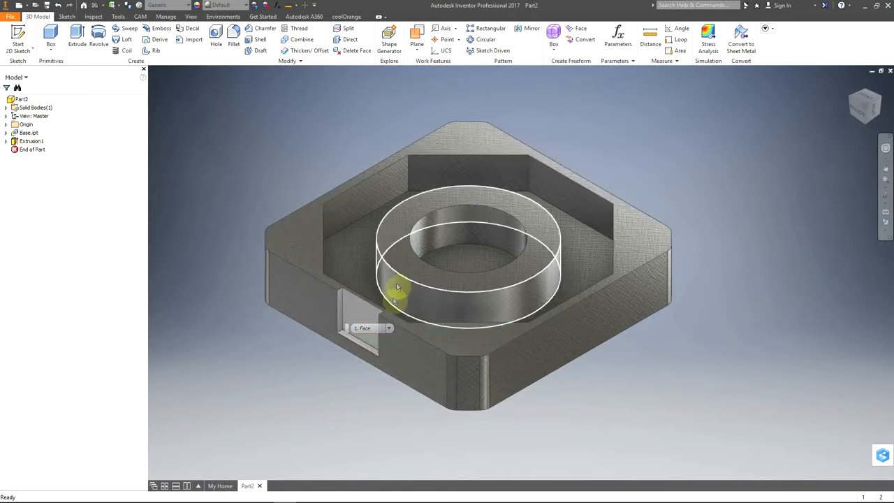
left_click(371, 336)
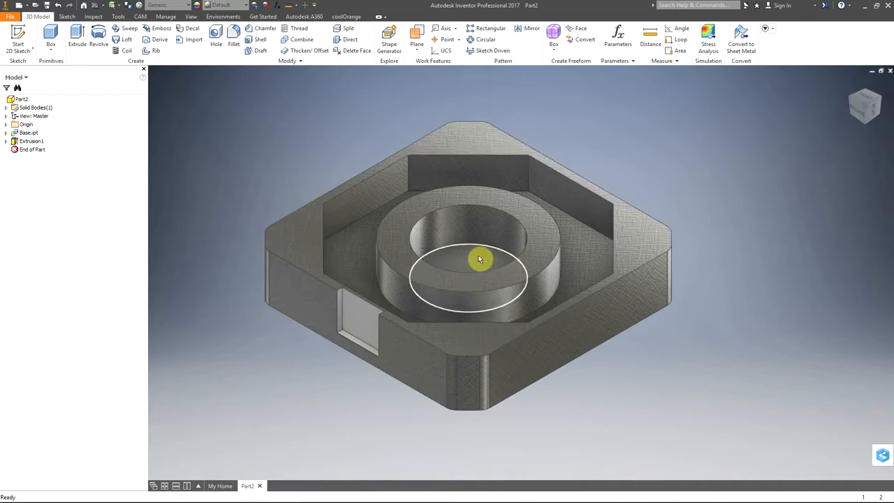
Step: Check the centre hole in the PDF drawing, and place a concentric hole on the central recess floor, referenced to the round boss
key("alt+Tab")
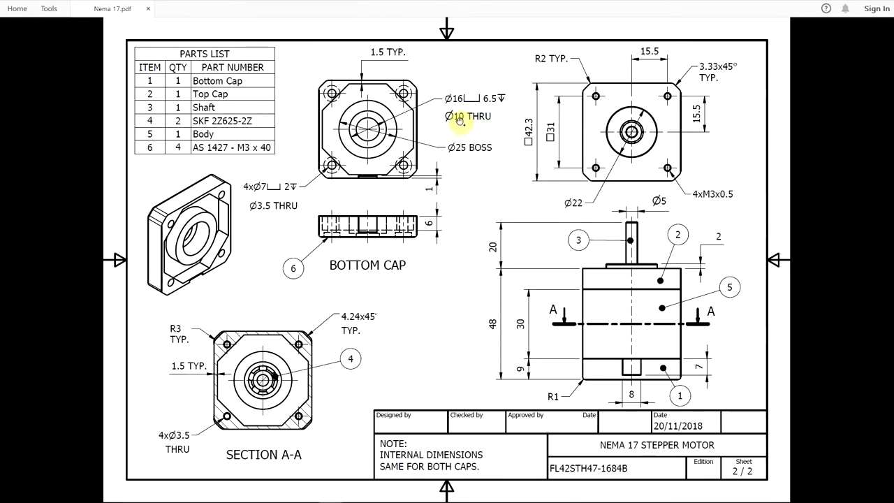
key("alt+Tab")
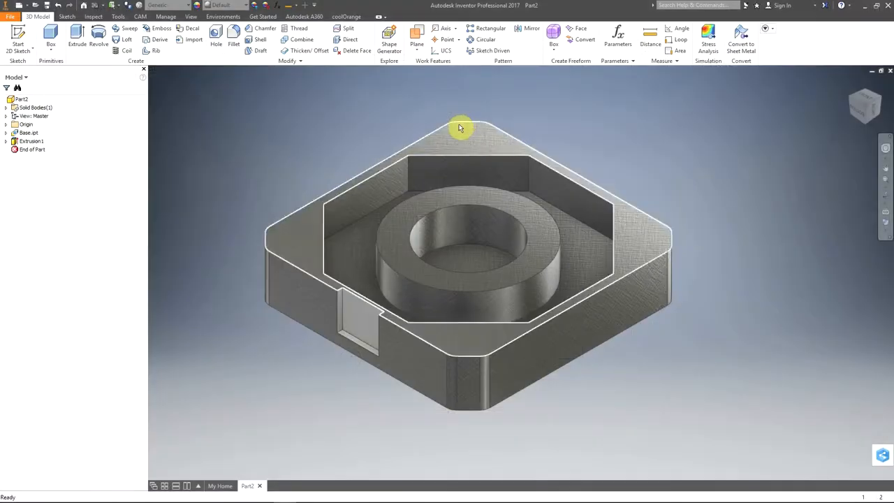
left_click(215, 37)
left_click(109, 170)
left_click(98, 193)
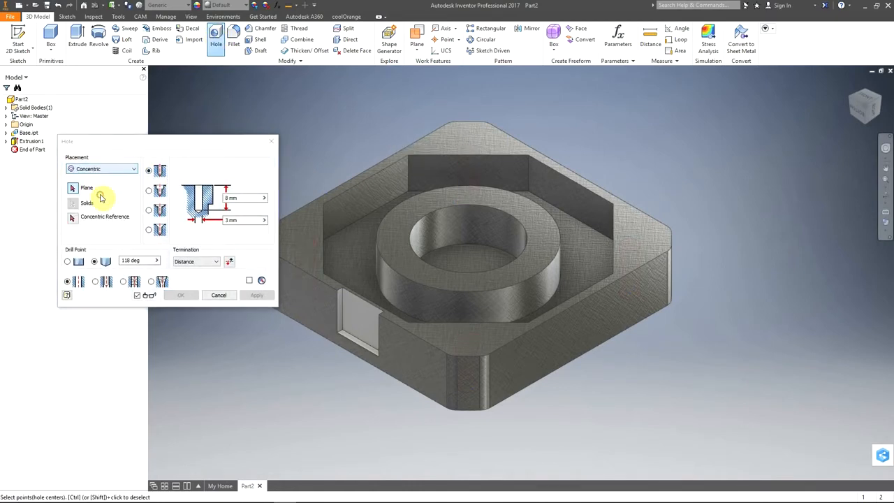
left_click(473, 258)
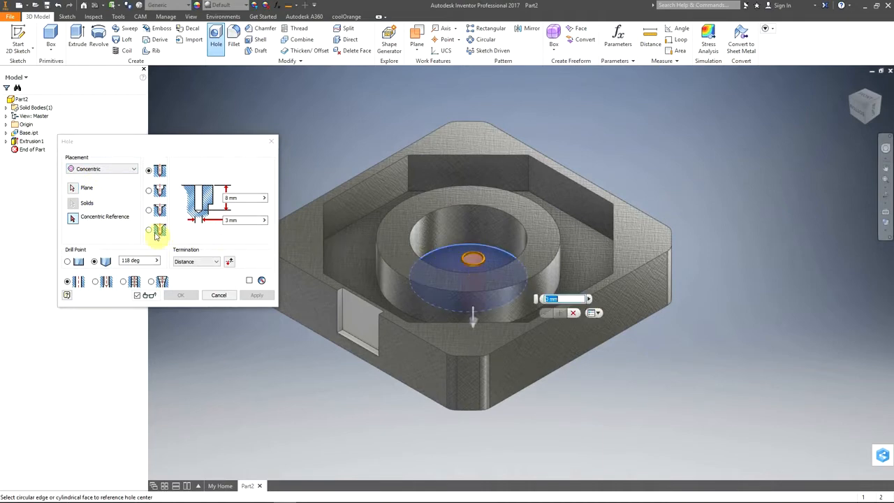
left_click(421, 302)
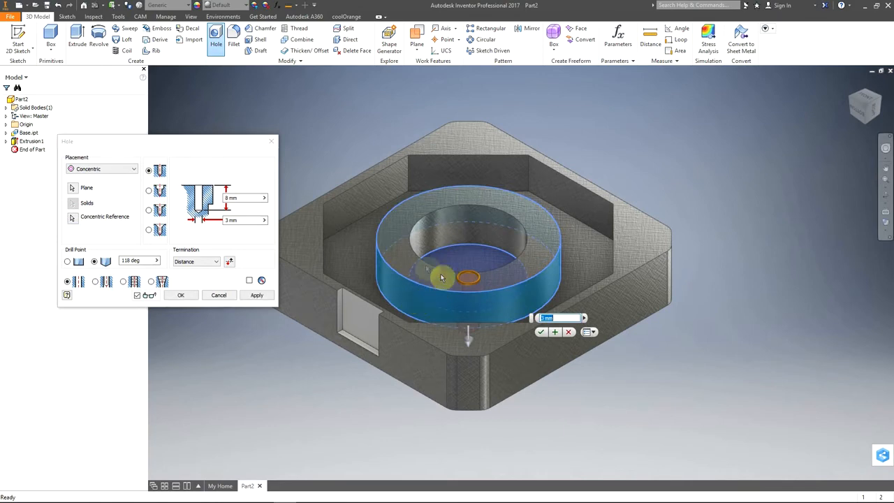
Step: Set the concentric hole to Through All with a 10 mm diameter and create it
left_click(209, 262)
left_click(200, 274)
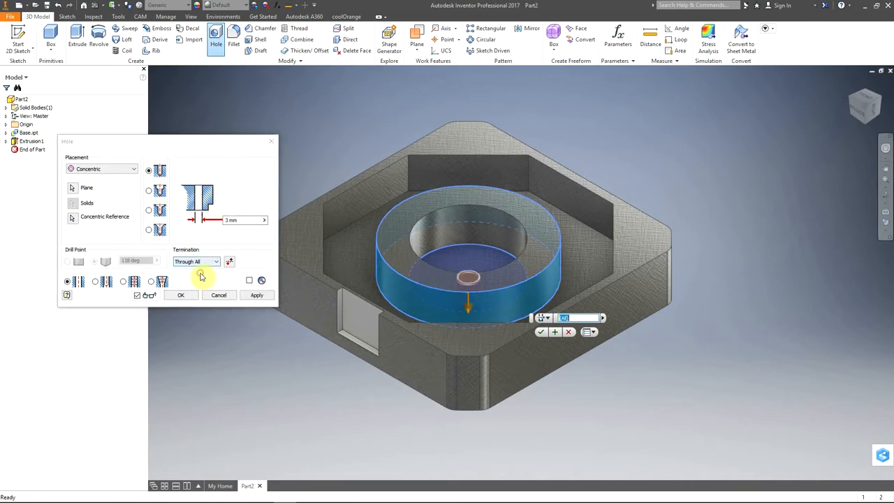
left_click(246, 221)
type("10")
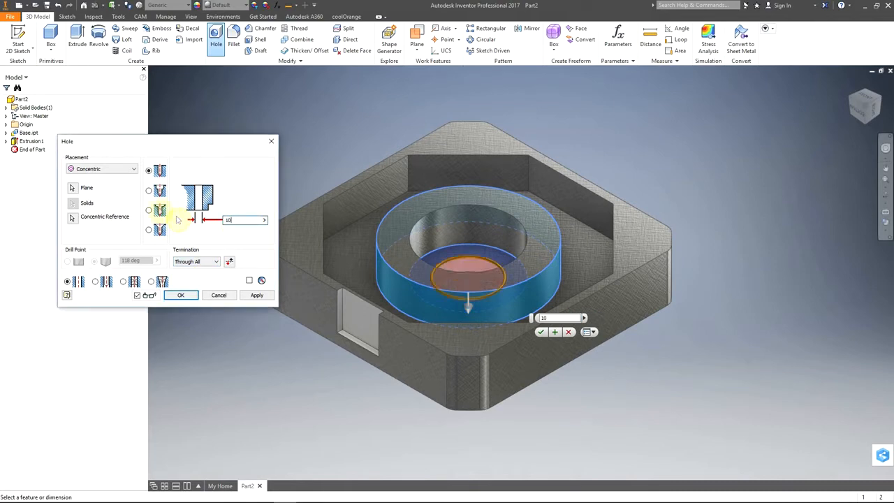
left_click(182, 295)
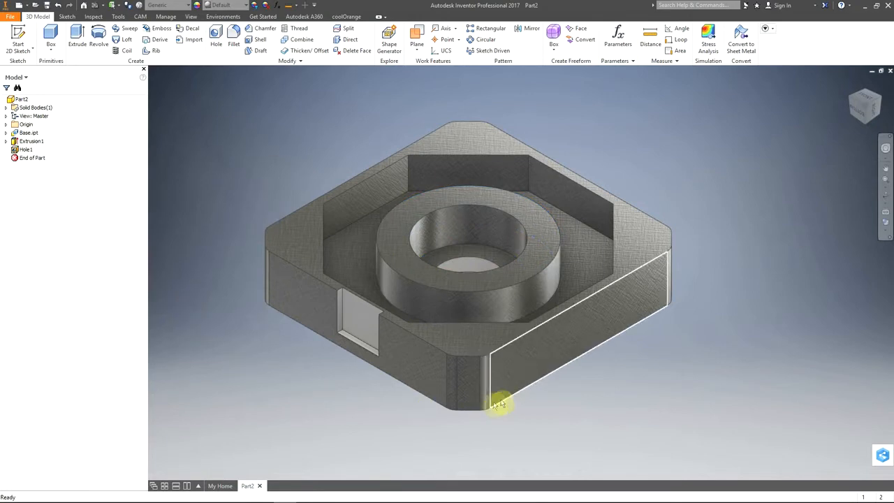
Step: Create Through All counterbored holes at the four corner sketch points on the flat outer face, with 7 mm counterbore, 2 mm depth and 3.5 mm hole diameter
middle_click_drag(575, 403, 594, 310, "shift")
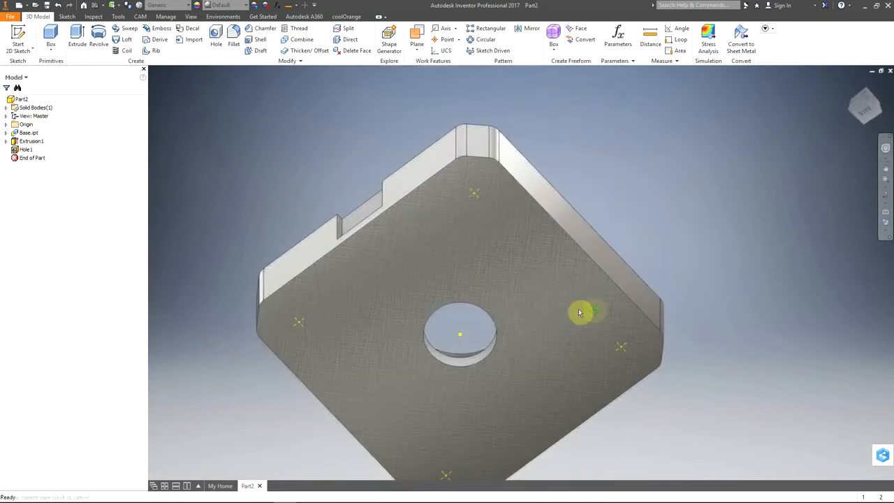
middle_click_drag(543, 376, 538, 335)
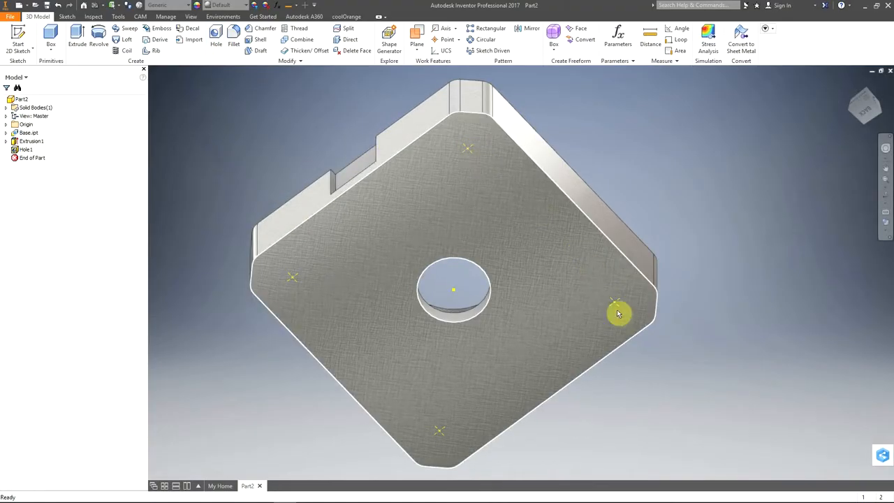
left_click(216, 39)
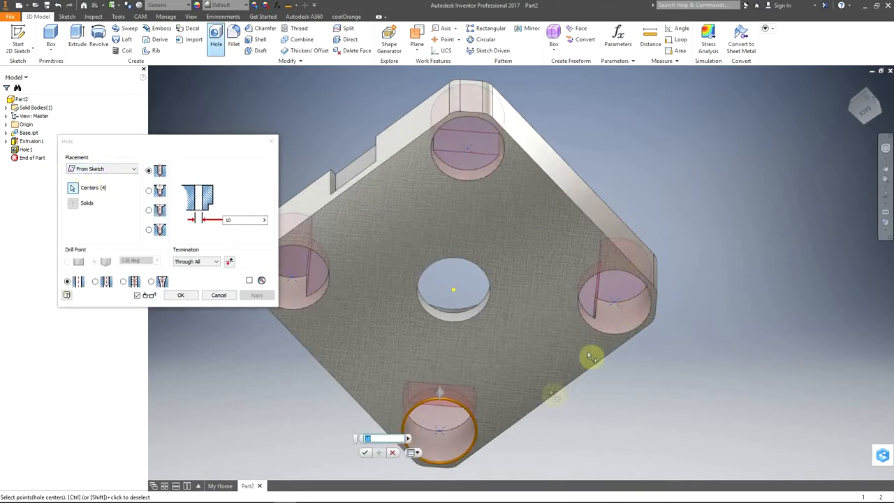
left_click(150, 191)
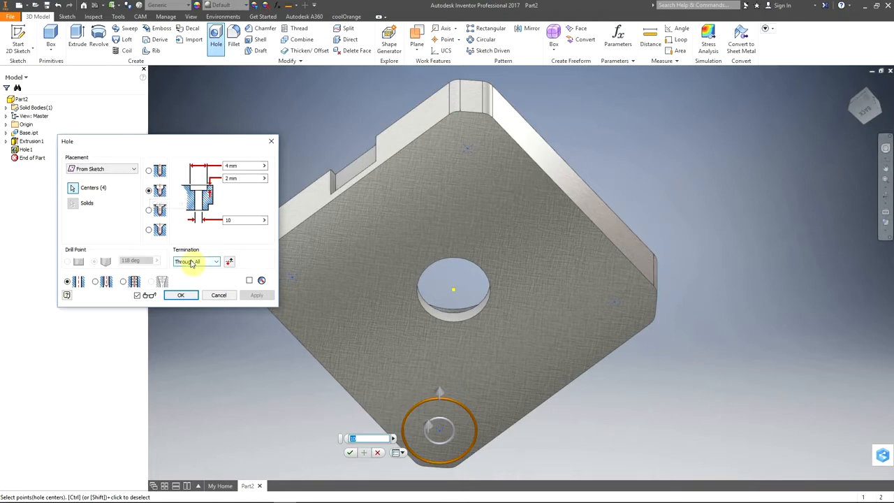
left_click(201, 165)
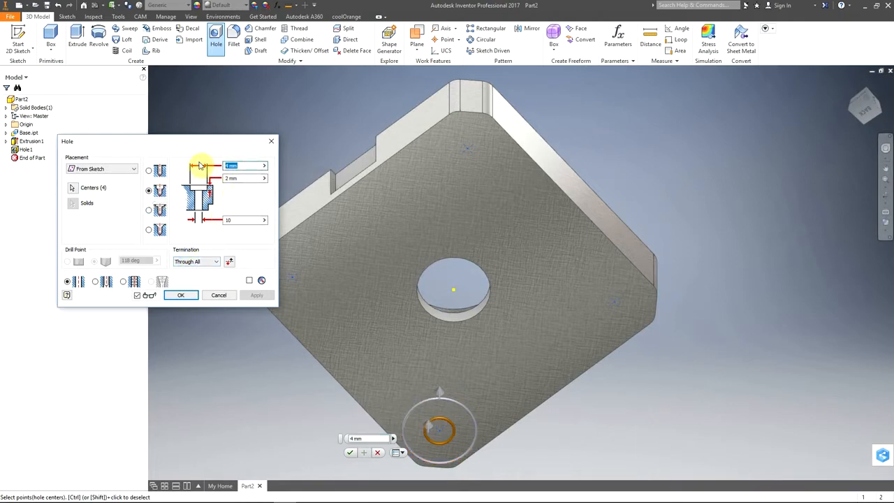
type("7")
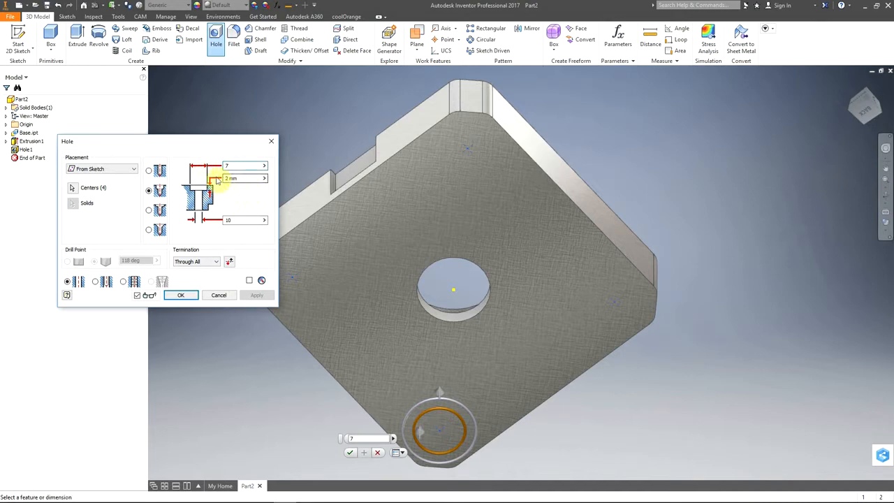
left_click(235, 221)
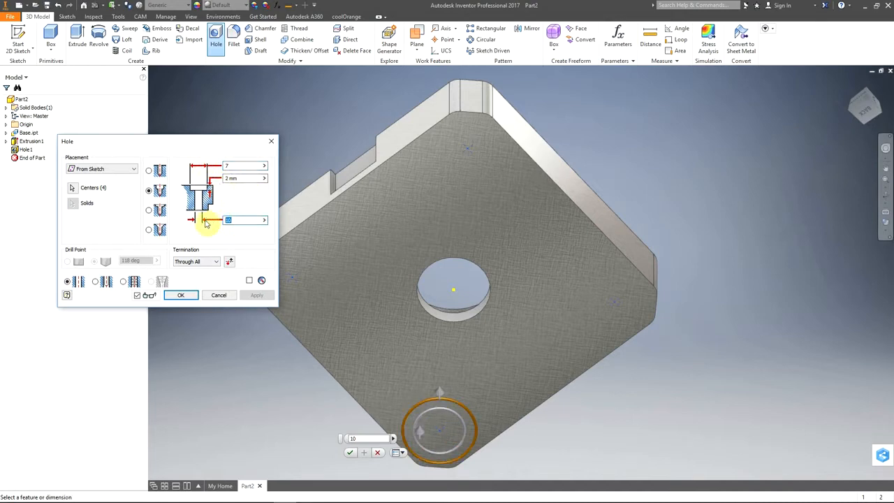
type("3.5")
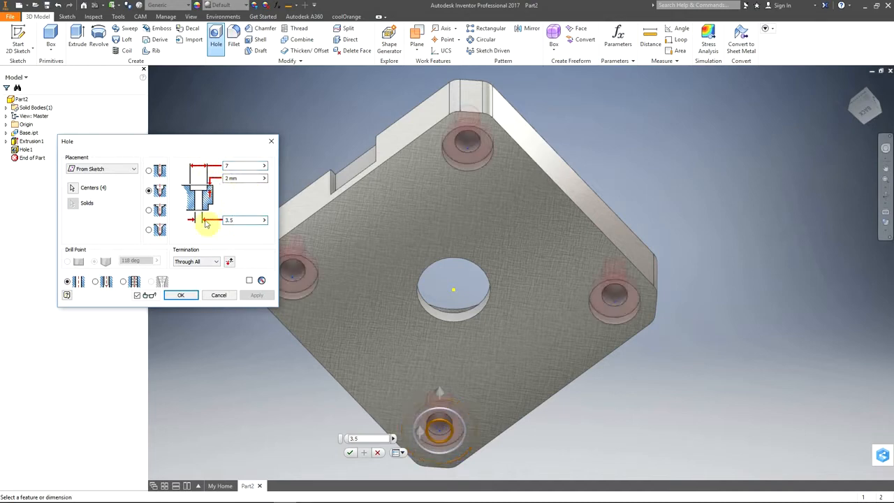
left_click(181, 296)
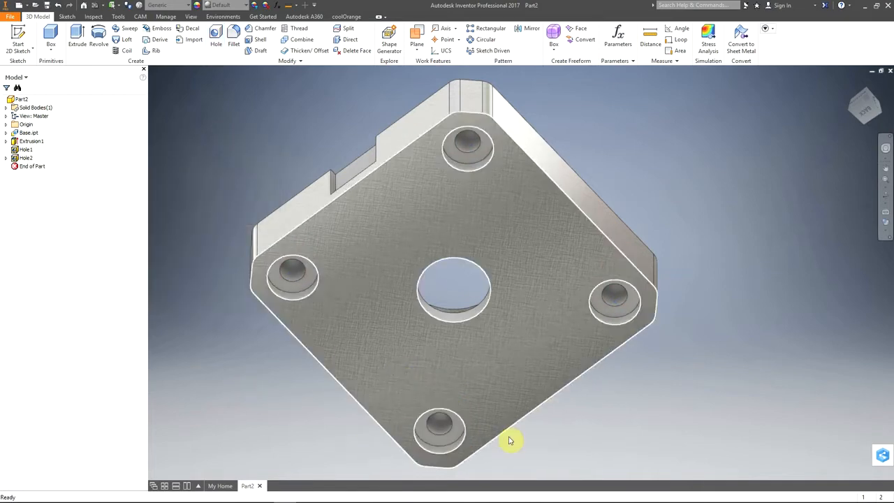
Step: Set the solid body's appearance to Honed in its body properties
middle_click_drag(675, 404, 675, 495, "shift")
middle_click_drag(498, 240, 405, 353, "shift")
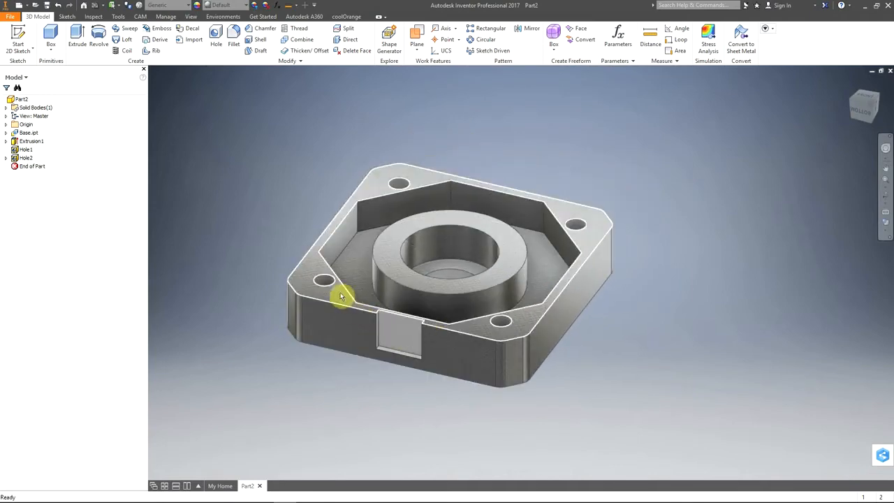
left_click(7, 109)
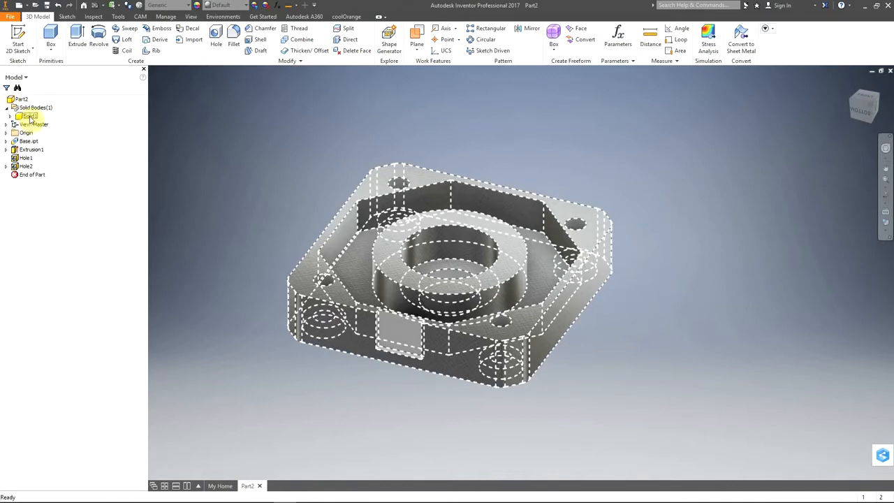
left_click(30, 117)
right_click(30, 118)
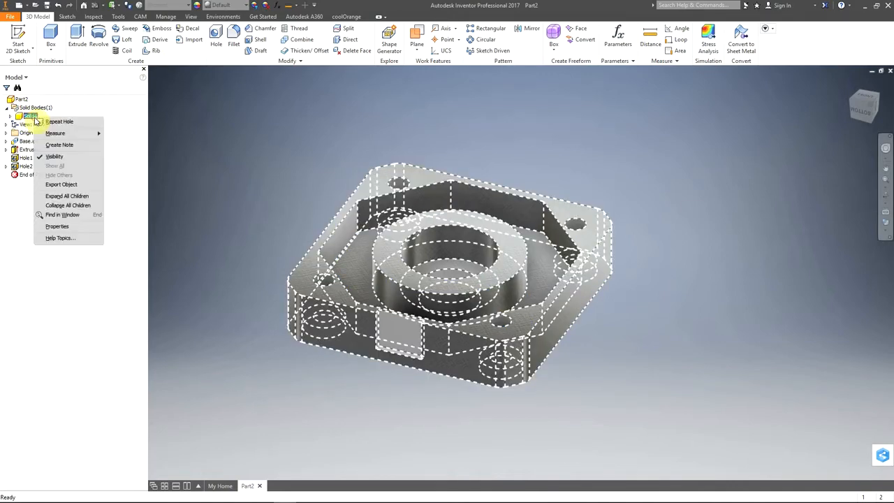
left_click(68, 228)
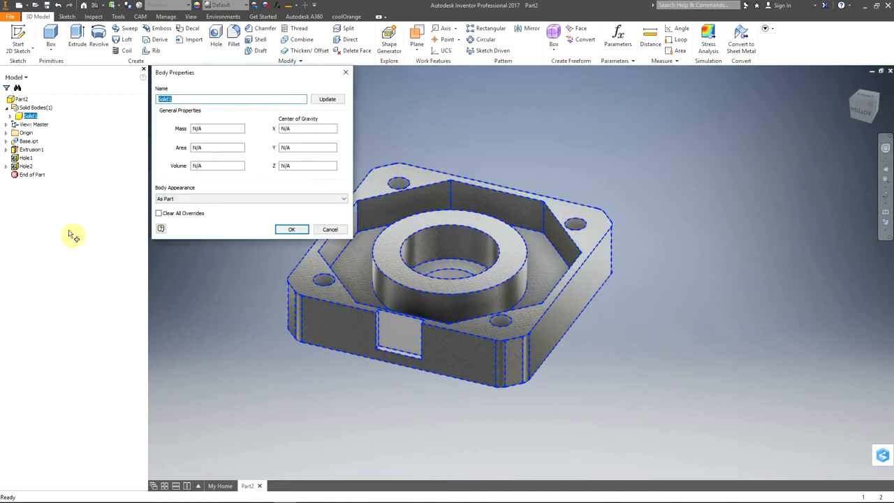
left_click(198, 202)
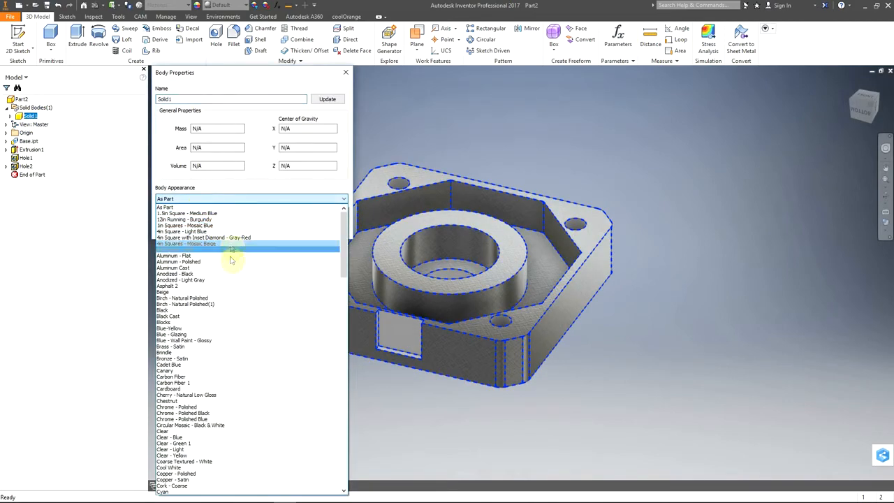
scroll(212, 439, "down", 6)
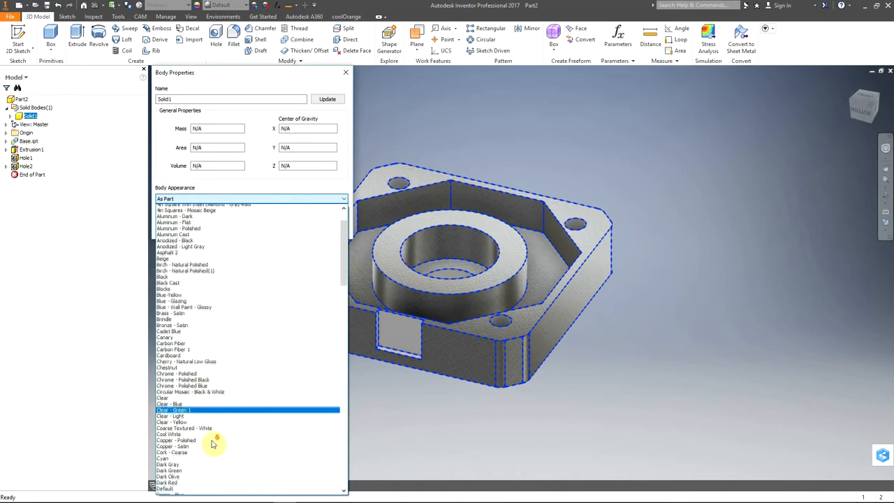
scroll(213, 438, "down", 5)
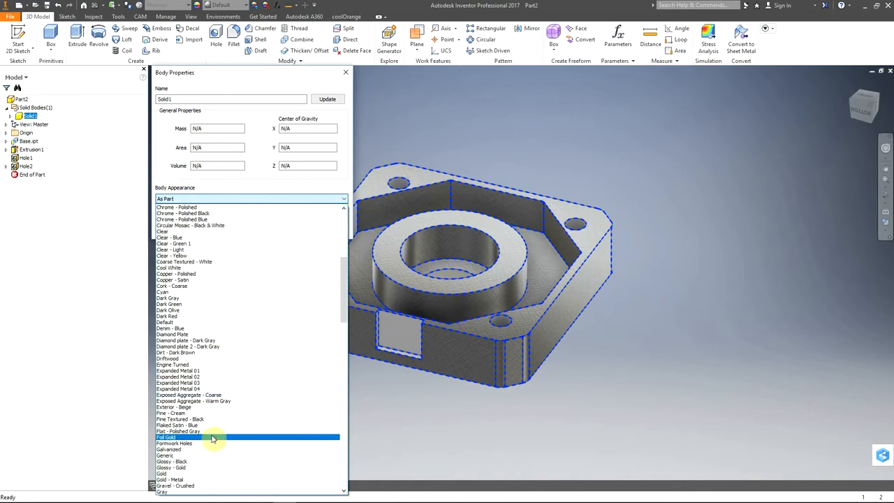
scroll(213, 436, "down", 8)
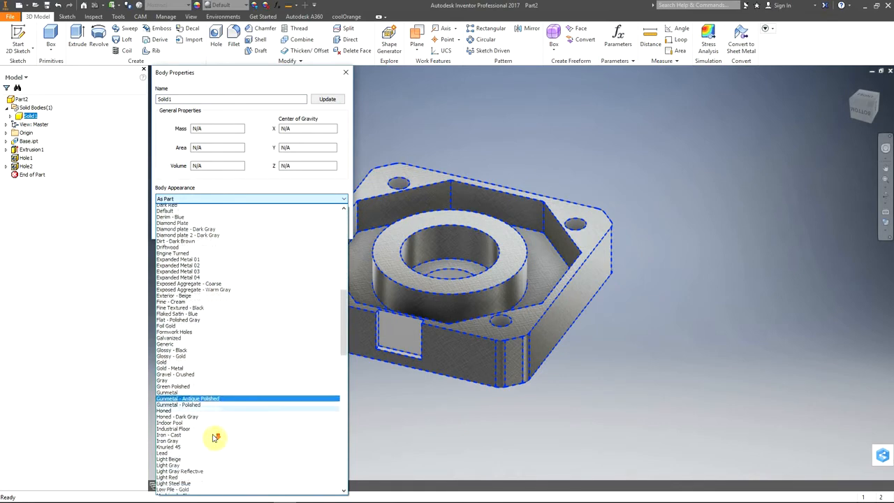
left_click(189, 378)
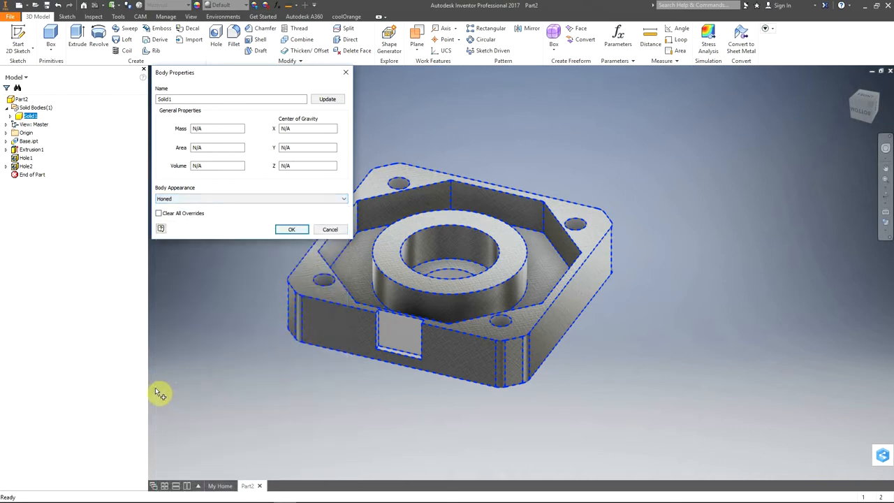
left_click(291, 230)
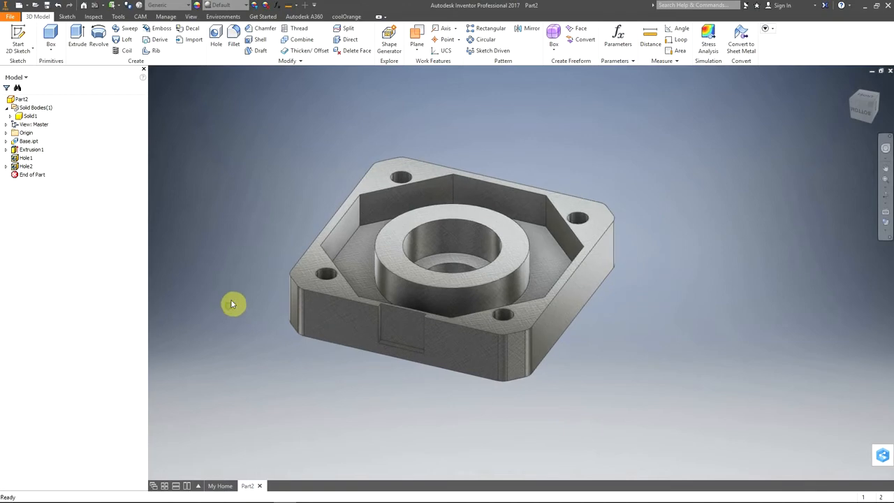
Step: Save the part as Bottom Cap in the Nema 17A folder, saving the changes to Base.ipt as well, and close it
left_click(48, 6)
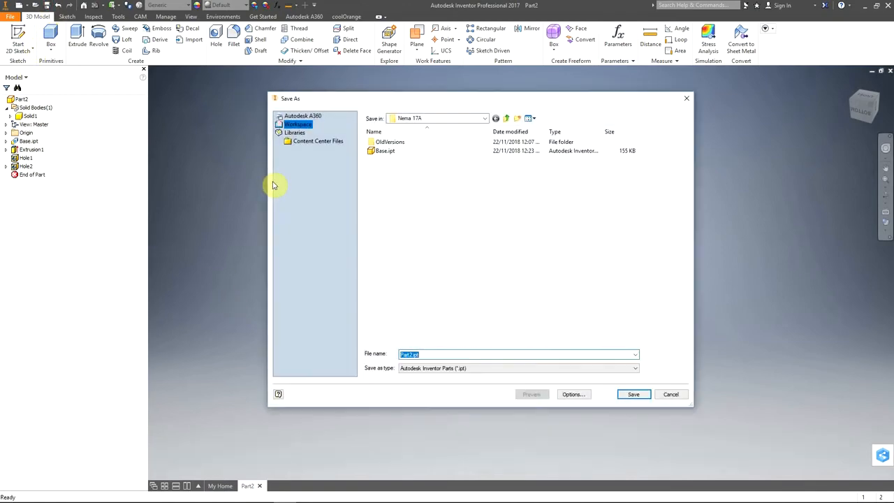
type("B")
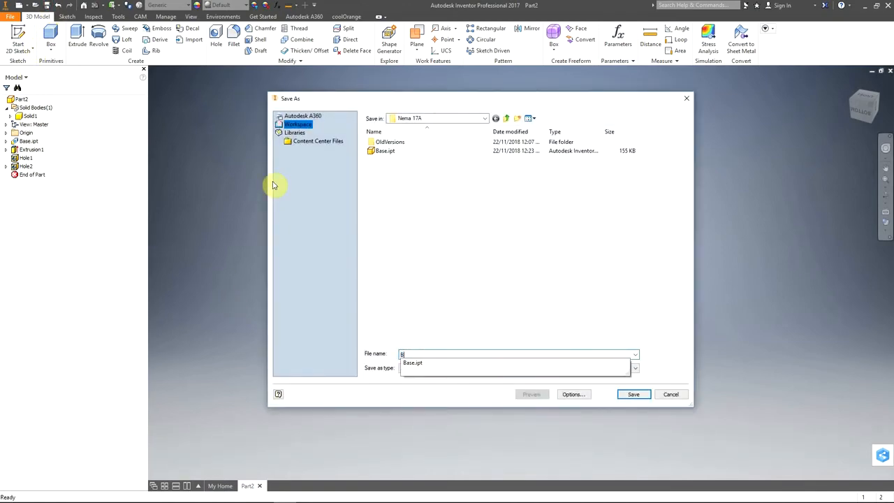
type("ottom Cap")
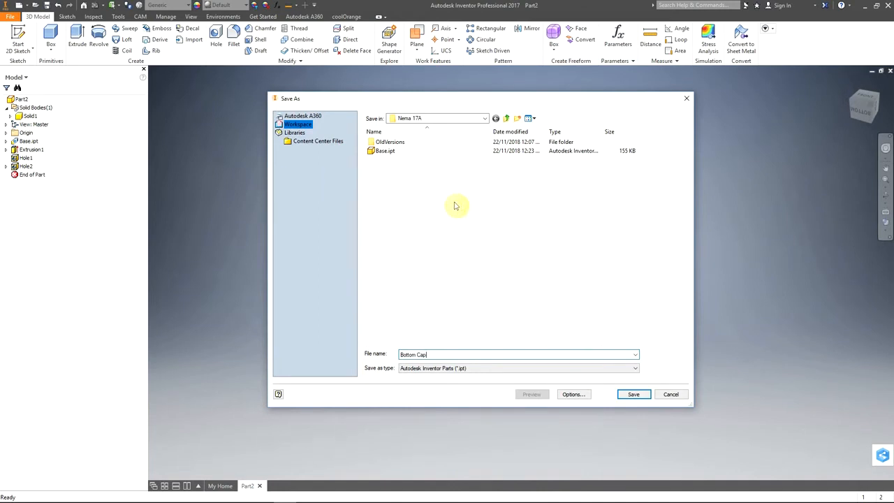
left_click(632, 396)
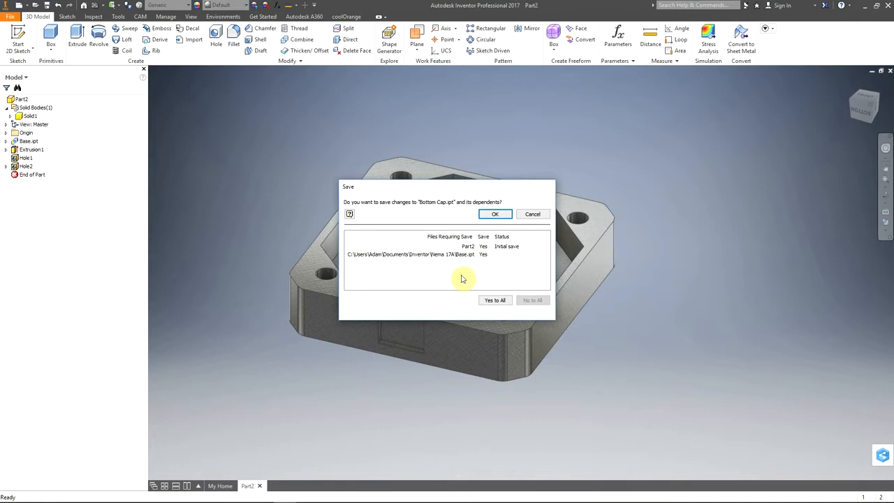
left_click(497, 302)
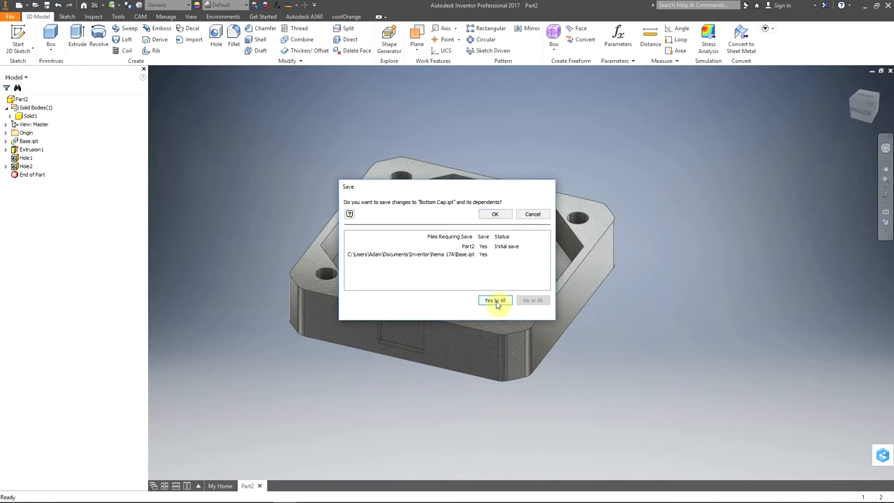
left_click(496, 216)
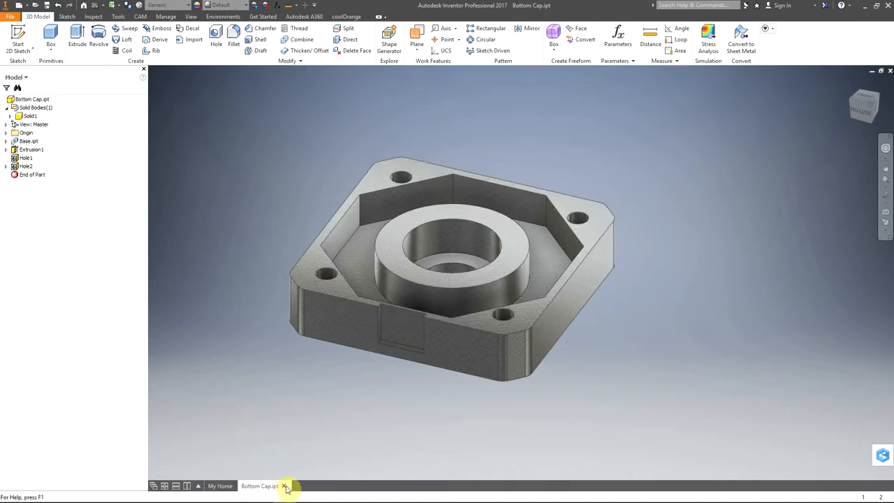
left_click(285, 486)
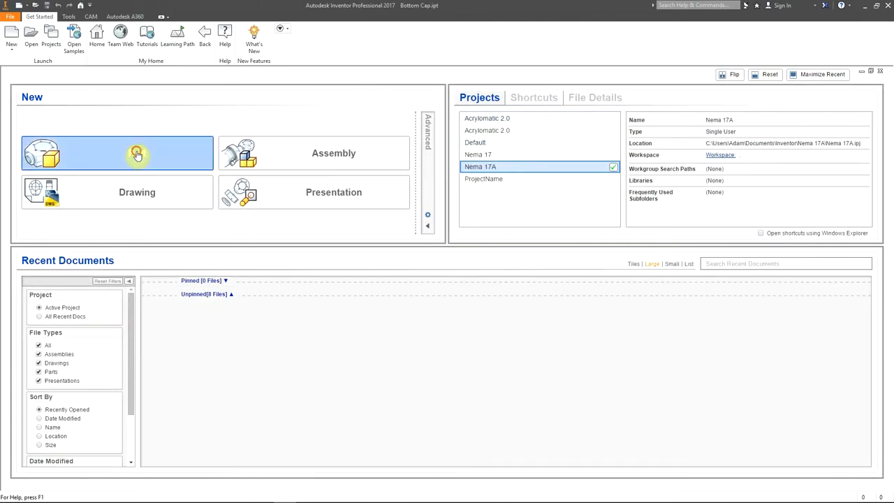
Step: Create a new part and derive Base.ipt into it with the default derive settings
left_click(136, 153)
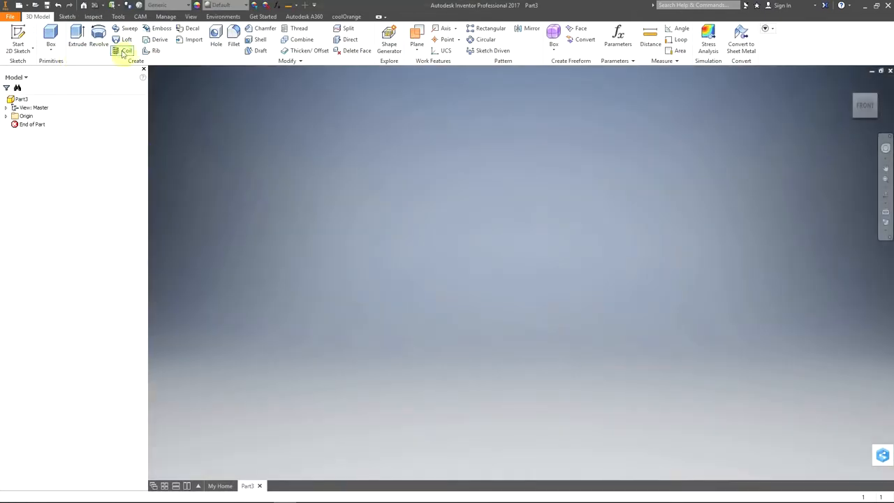
left_click(161, 39)
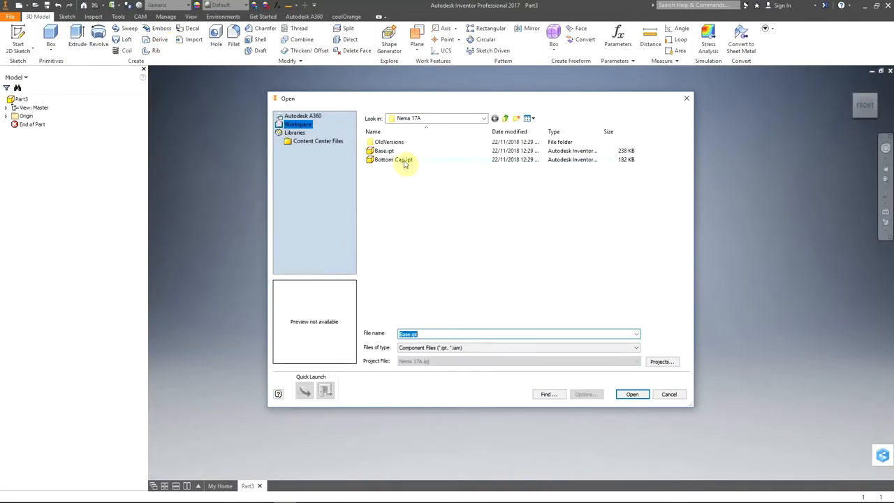
left_click(383, 153)
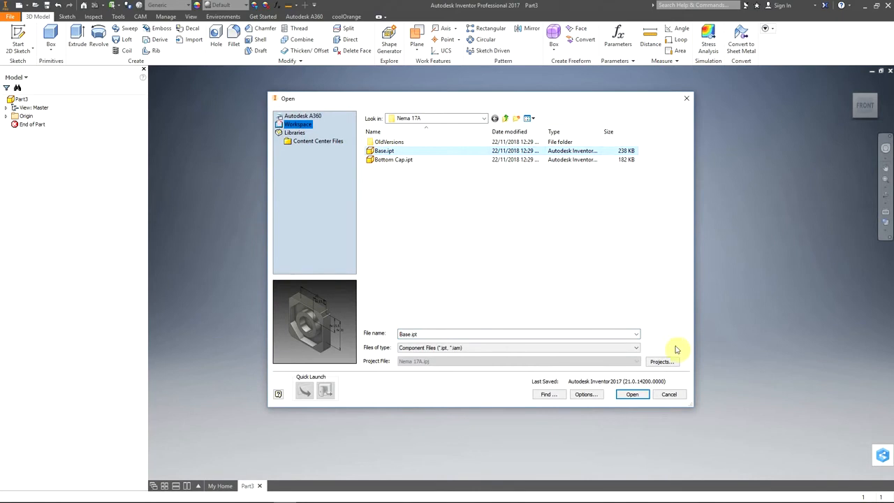
left_click(632, 395)
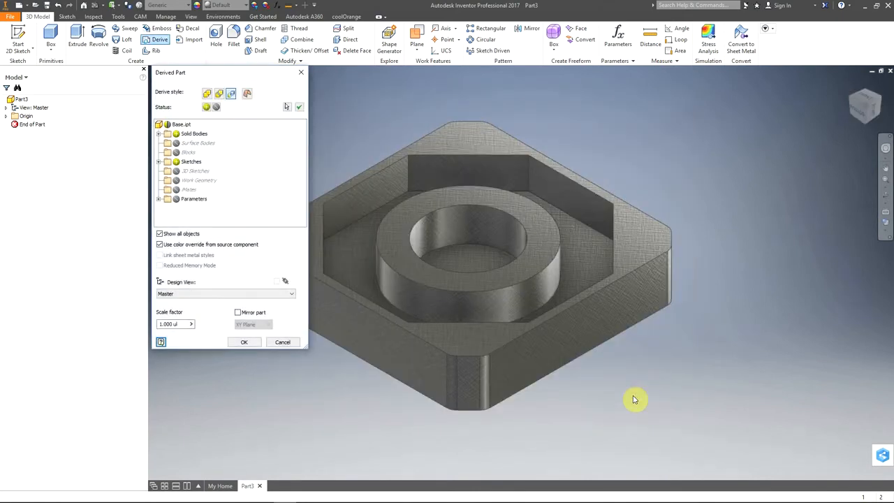
left_click(248, 344)
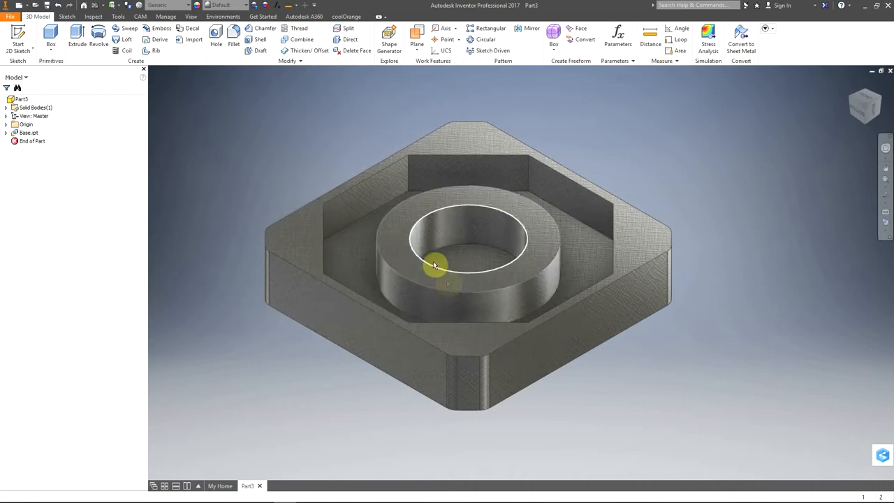
Step: Sketch a 22 mm diameter circle on the flat outer face, centred on the face's middle point, and finish the sketch
middle_click_drag(466, 279, 459, 254, "shift")
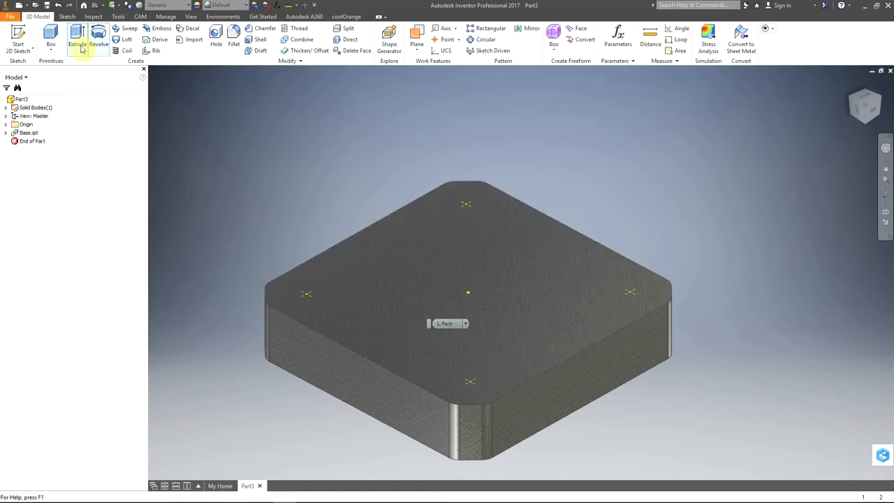
left_click(19, 39)
left_click(487, 274)
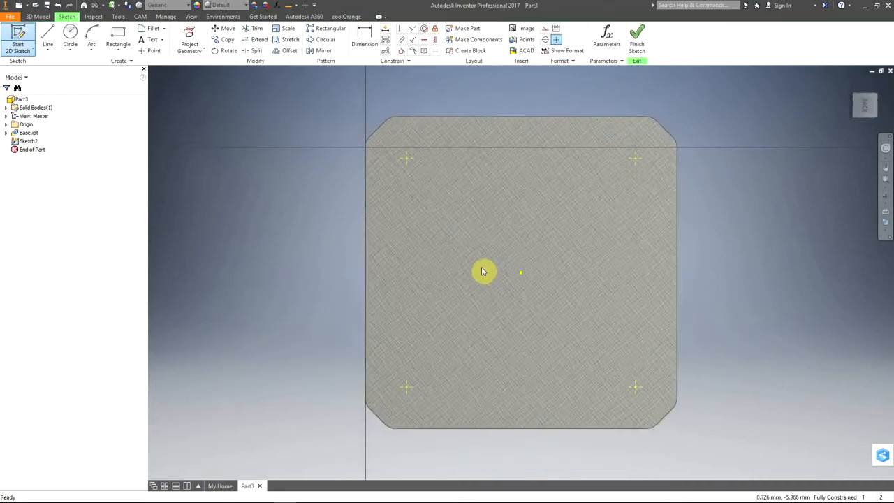
left_click(71, 36)
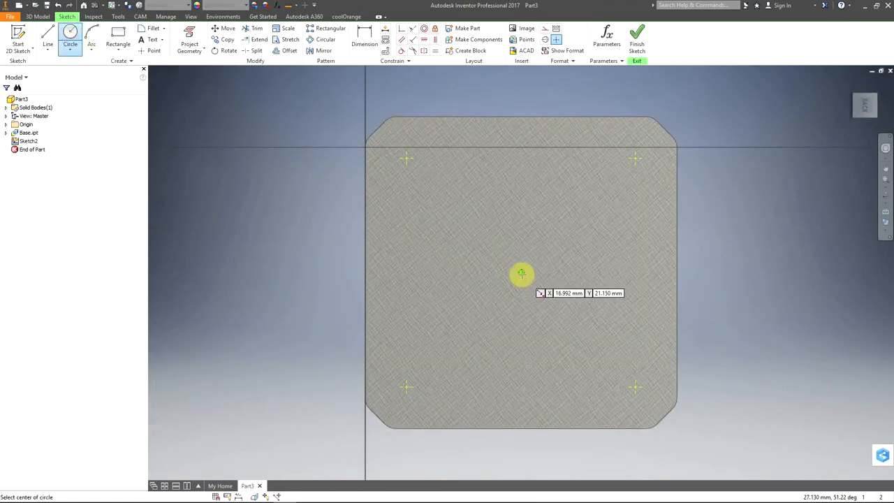
left_click(521, 272)
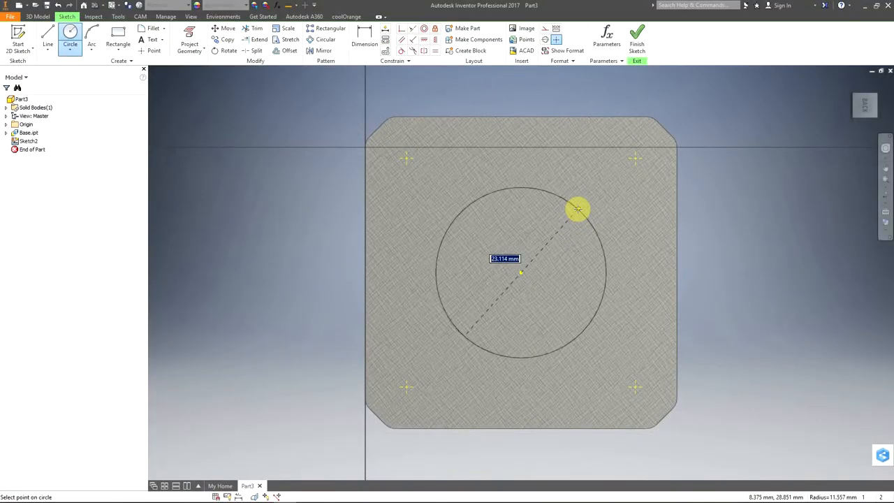
type("22")
key("Return")
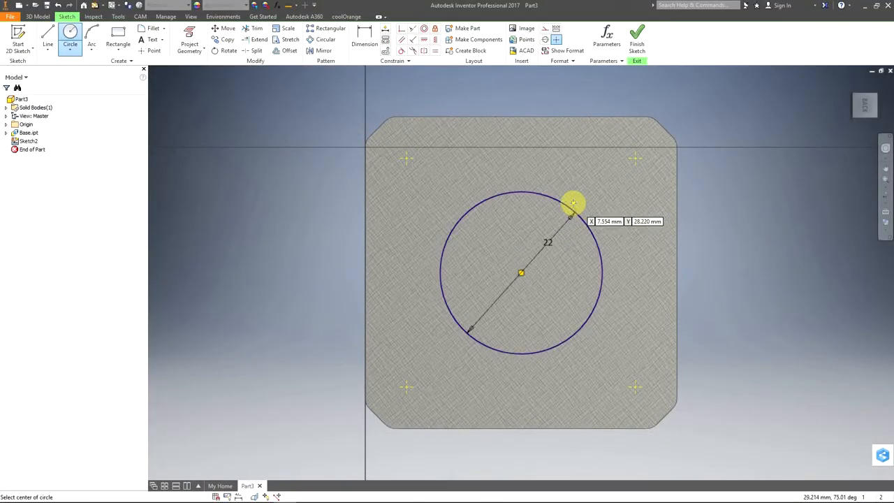
left_click(635, 39)
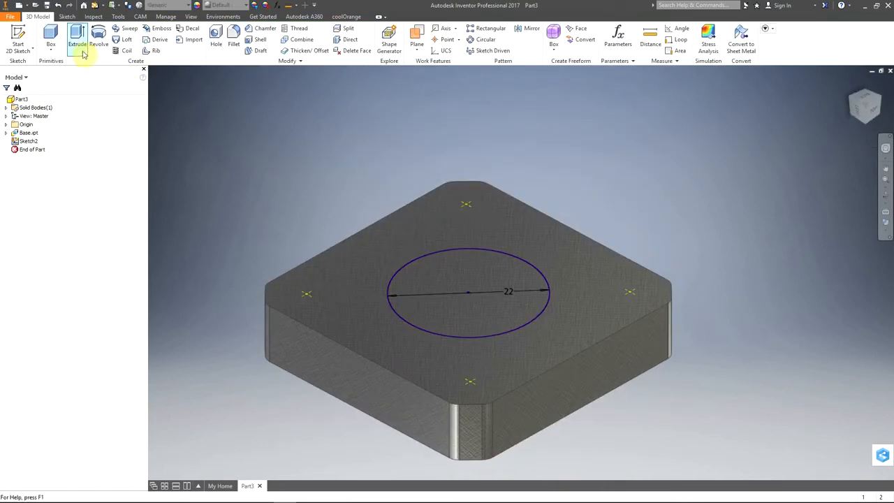
Step: Extrude the circle outward by 2 mm to form the round boss on the outer face
left_click(79, 44)
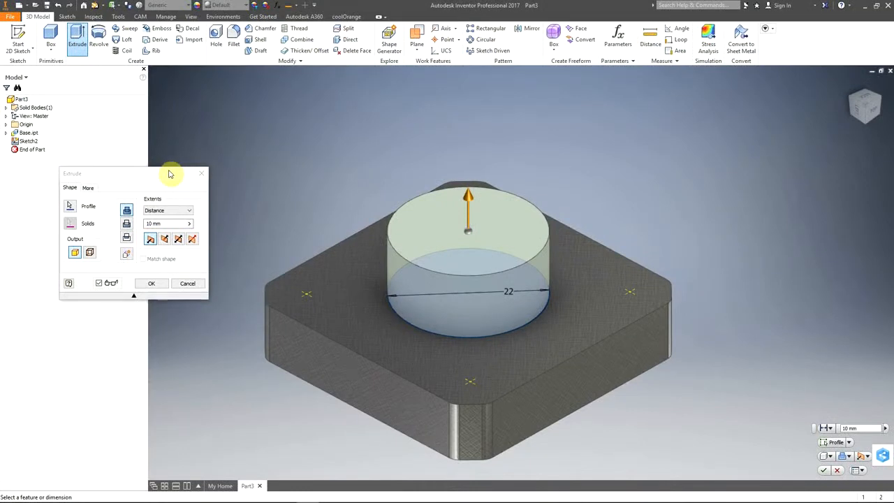
left_click_drag(174, 174, 213, 121)
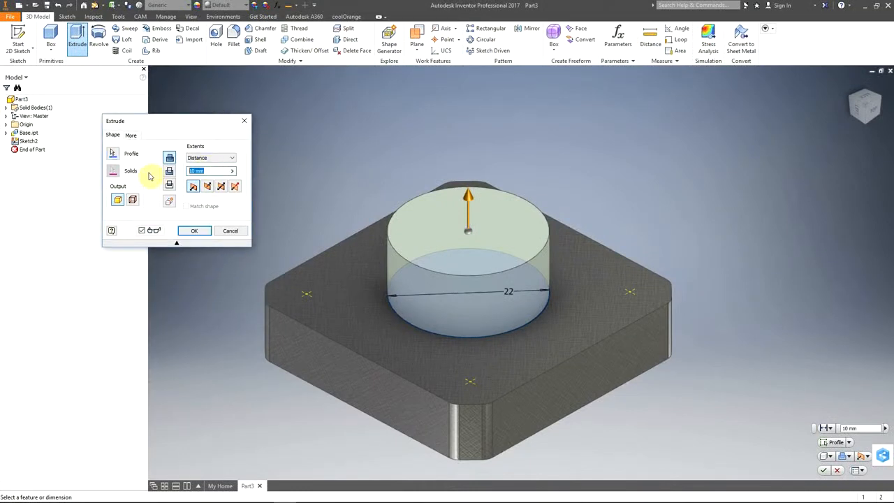
type("2")
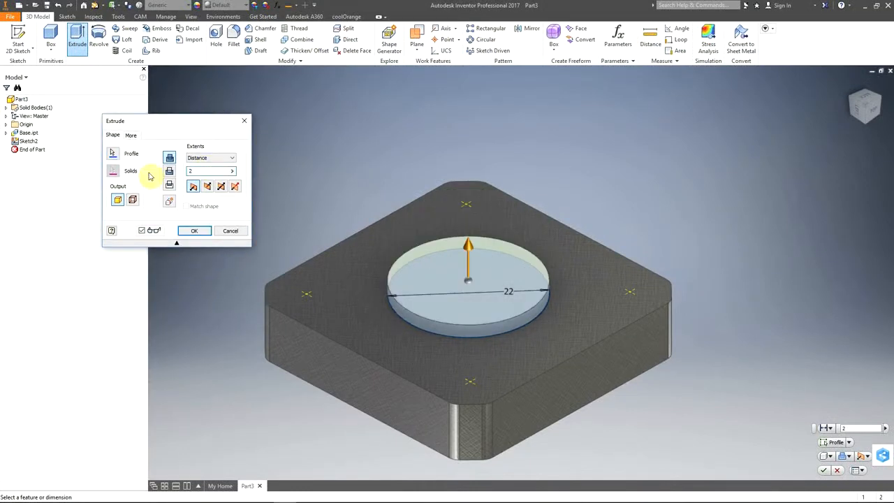
left_click(190, 232)
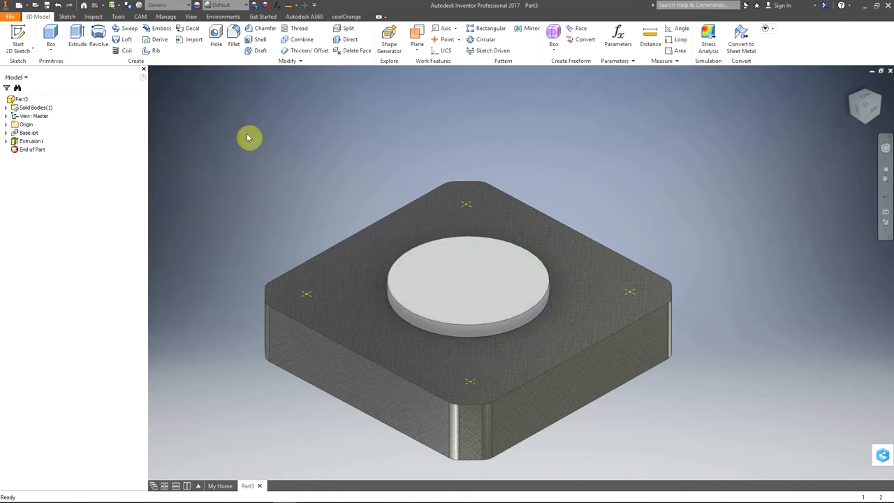
Step: Create Through All tapped holes at the four corner sketch points with ISO Metric profile thread, size 3, designation M3x0.5, full depth
left_click(216, 35)
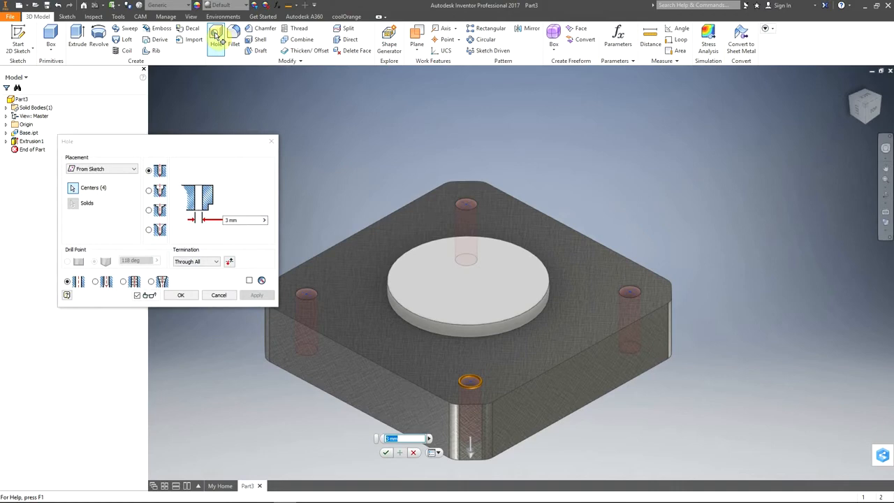
left_click(124, 283)
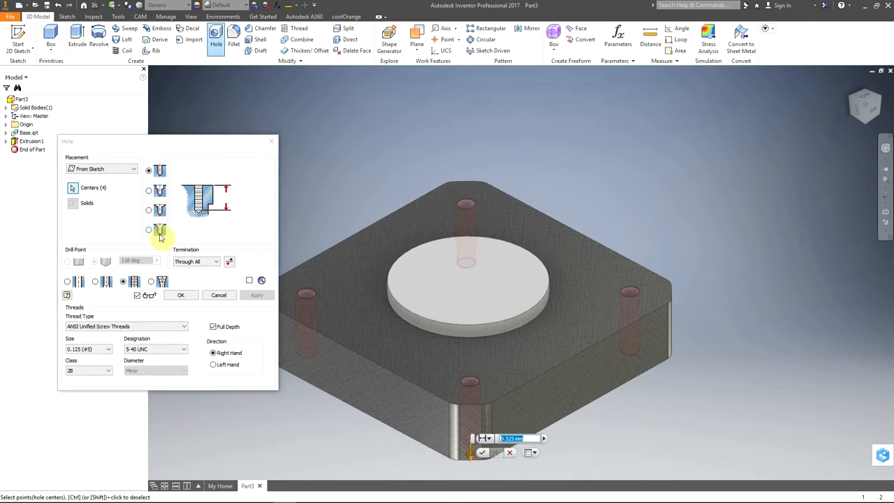
left_click(120, 327)
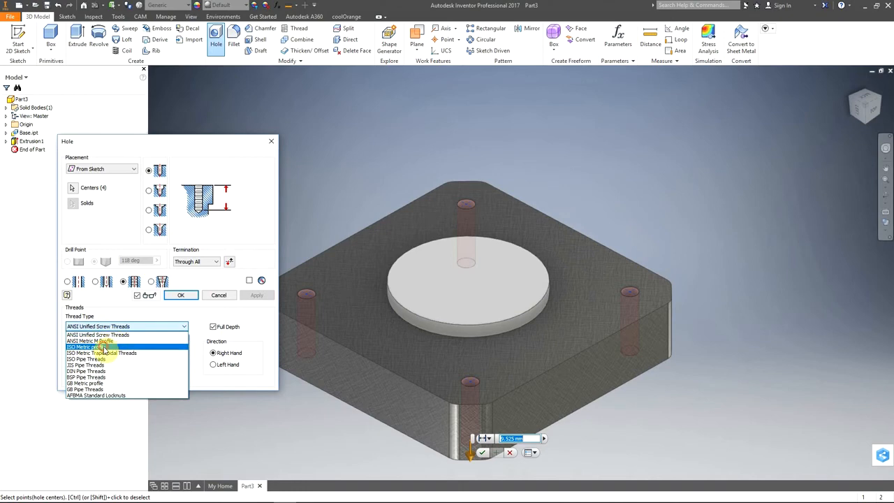
left_click(103, 347)
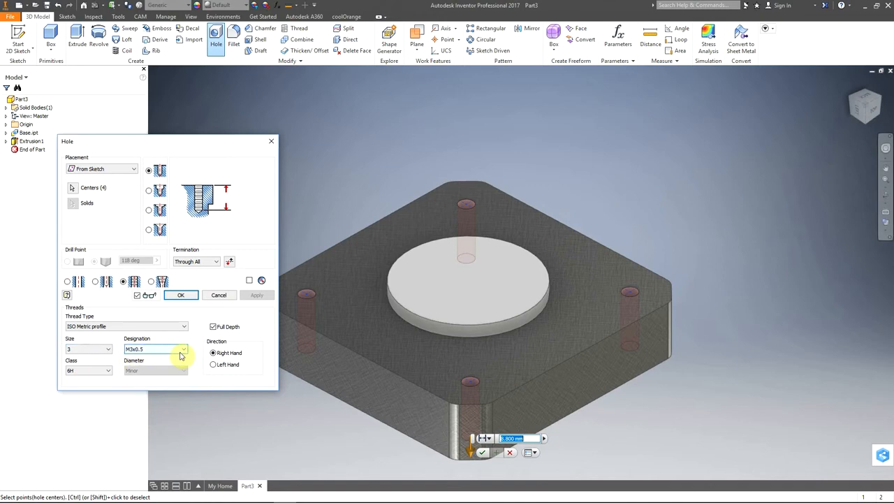
left_click(183, 297)
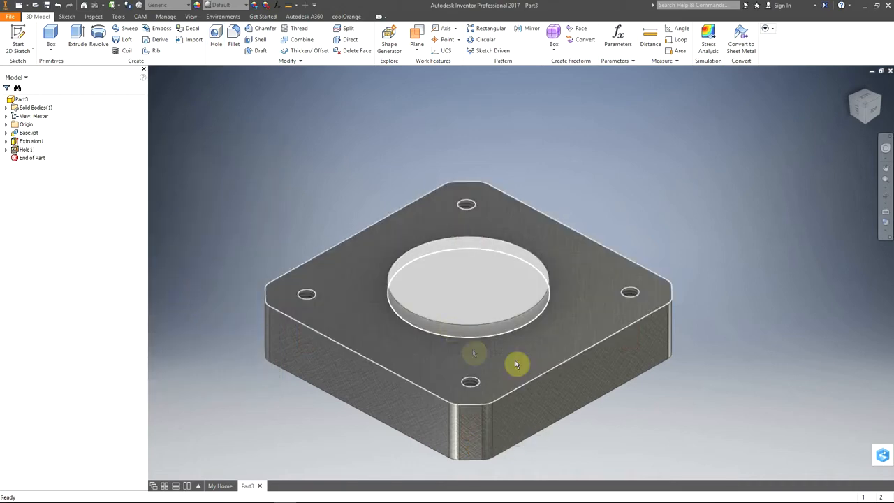
Step: Create a simple 10 mm Through All hole on the floor of the bearing bore, concentric with the inner boss
middle_click_drag(591, 398, 496, 151, "shift")
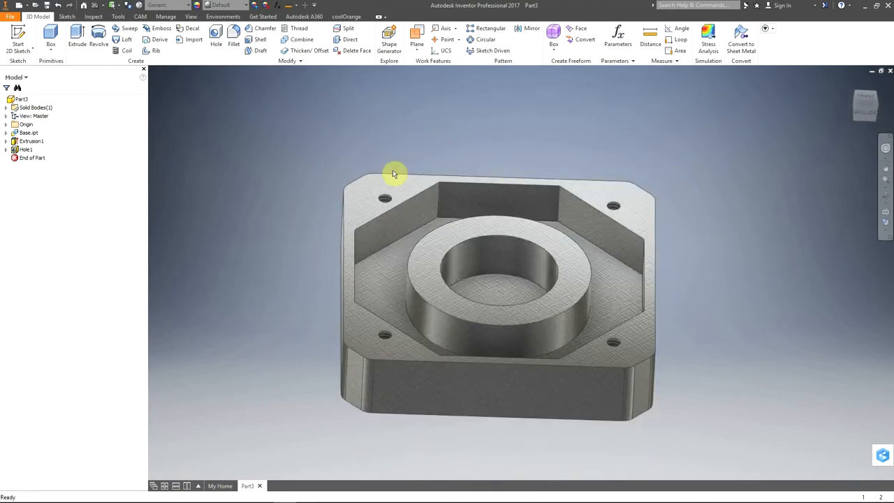
left_click(216, 38)
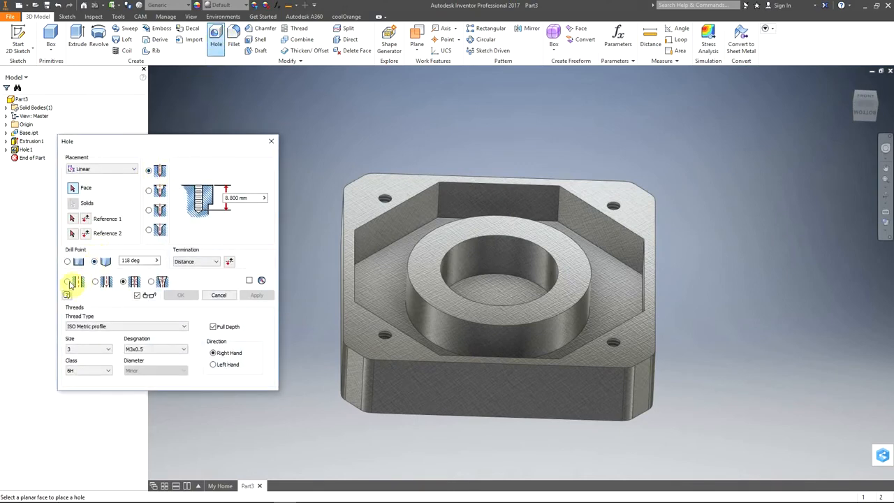
left_click(70, 282)
left_click(99, 175)
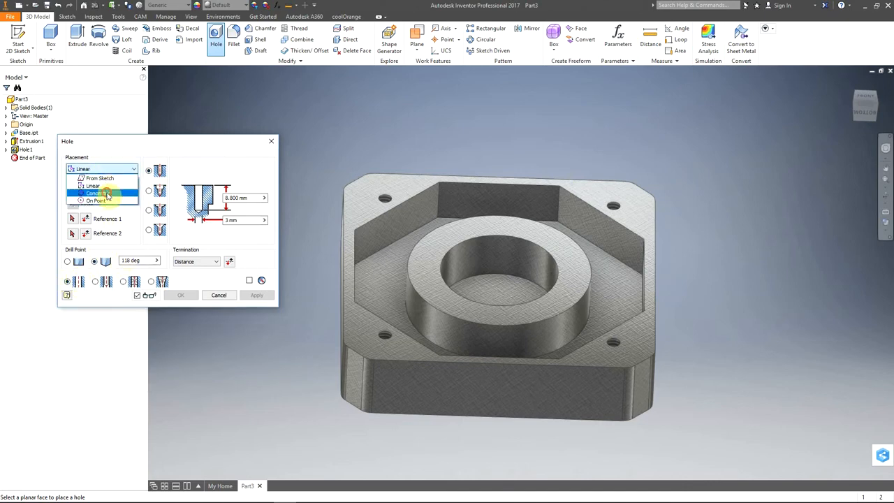
left_click(98, 192)
left_click(513, 288)
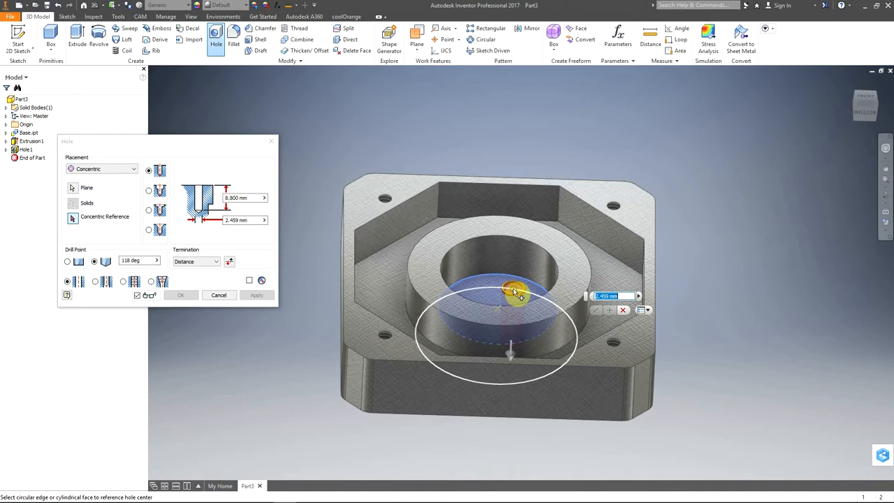
left_click(421, 320)
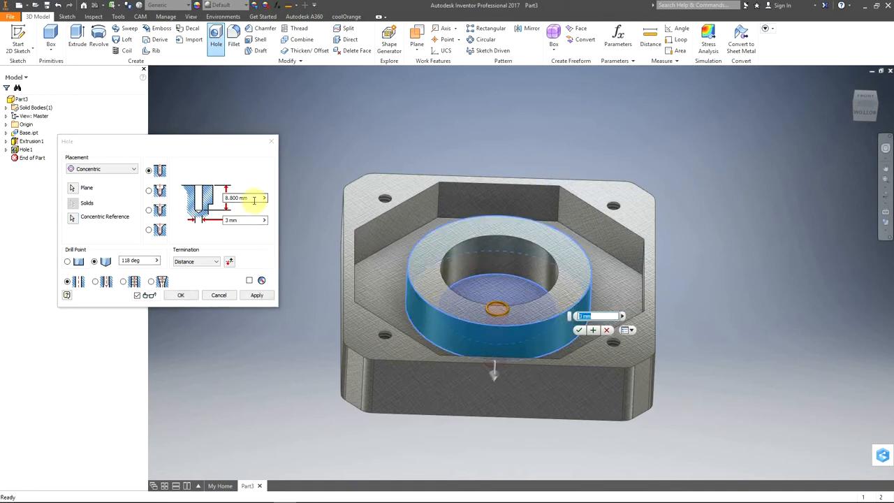
left_click(216, 262)
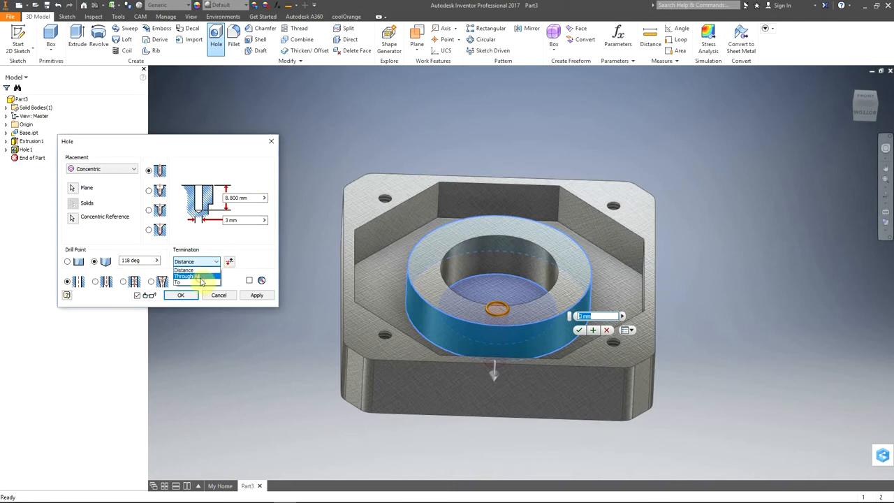
left_click(201, 277)
left_click(238, 220)
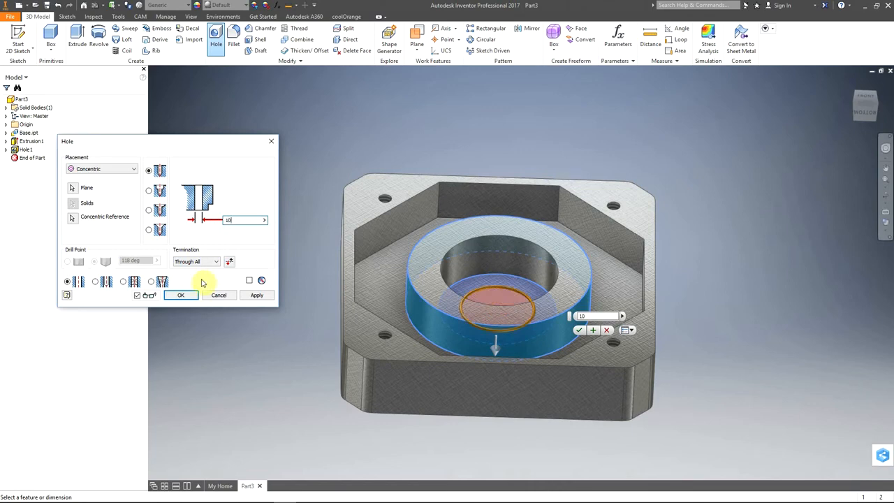
left_click(580, 331)
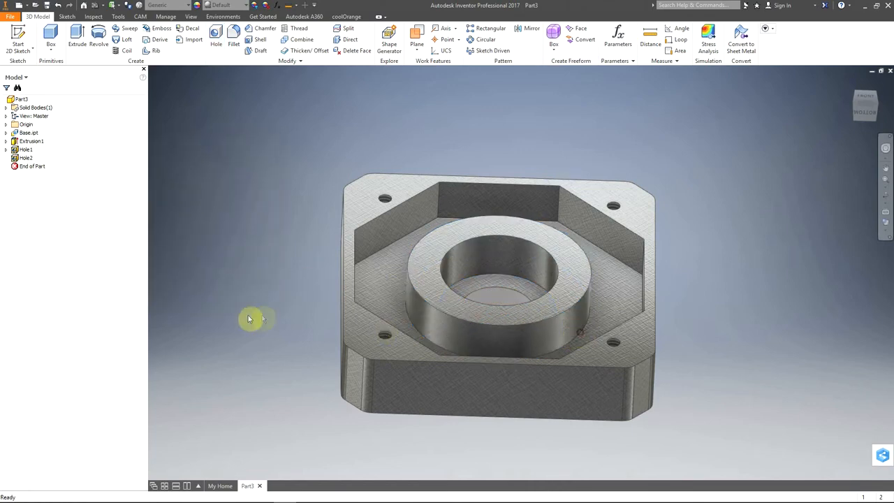
Step: Chamfer the round boss's outer top edge and the four tapped hole rims by 0.25 mm
middle_click_drag(557, 169, 499, 256, "shift")
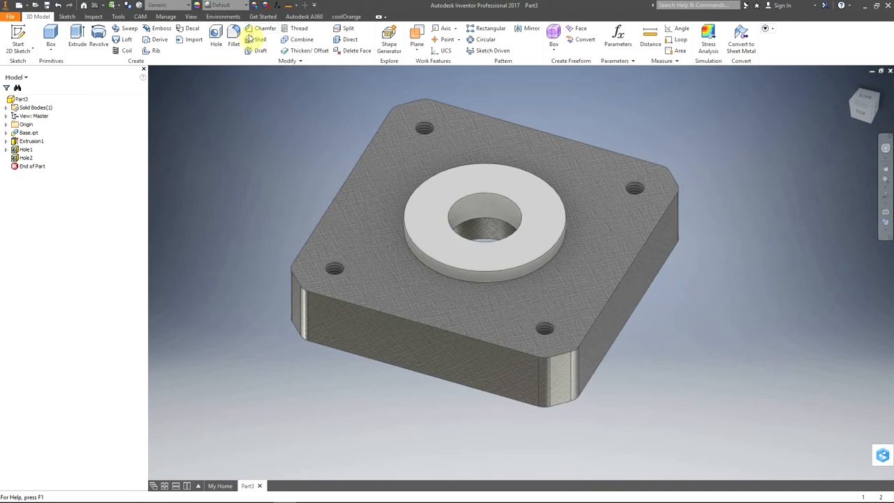
left_click(255, 30)
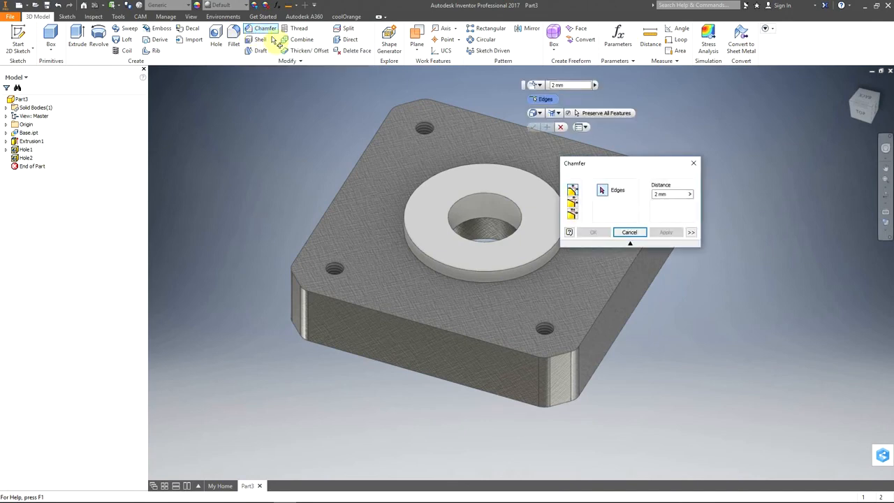
left_click(672, 194)
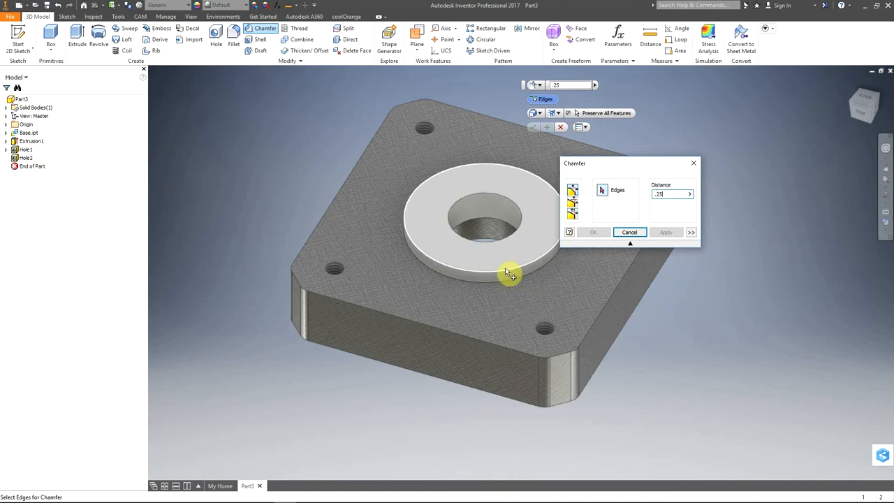
left_click(505, 270)
left_click(338, 271)
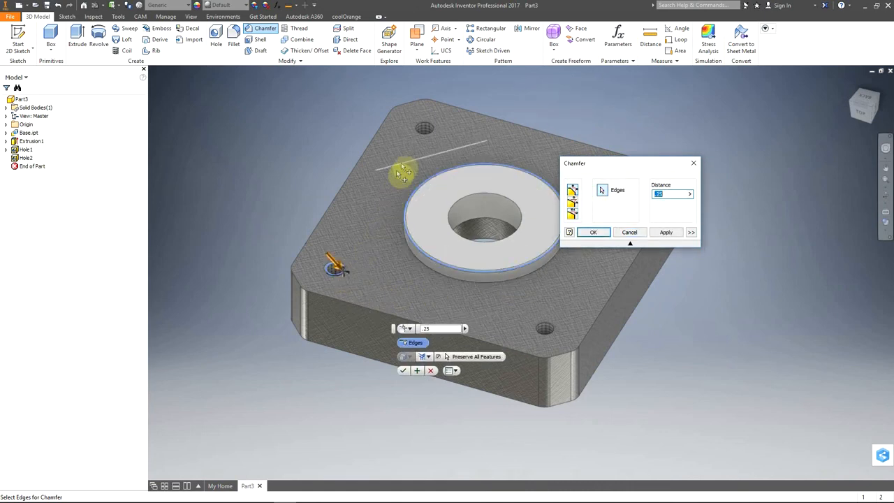
left_click(552, 328)
middle_click_drag(568, 288, 470, 264)
left_click(451, 158)
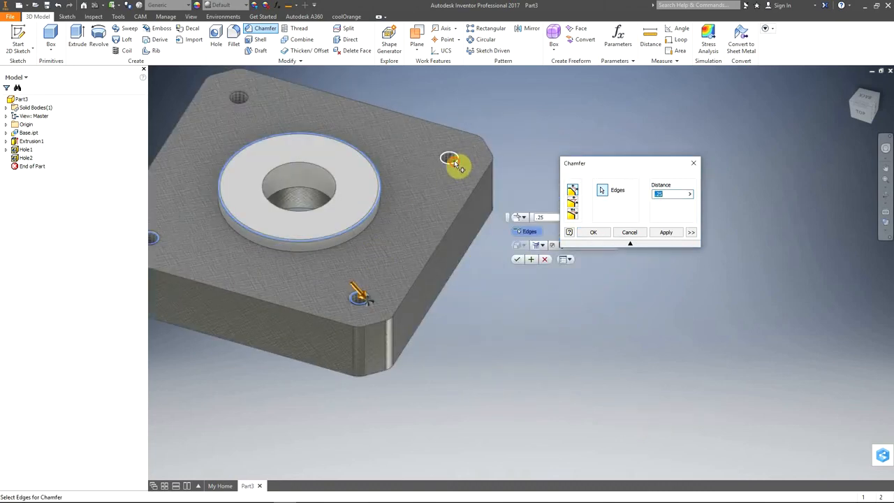
left_click(240, 102)
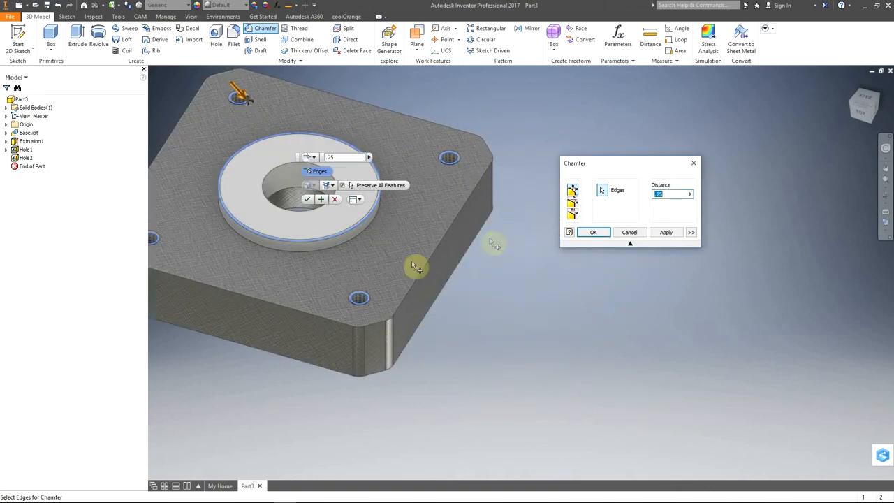
left_click(593, 232)
Step: Set the part's appearance to Honed from the Inventor Material Library
middle_click_drag(435, 320, 573, 343)
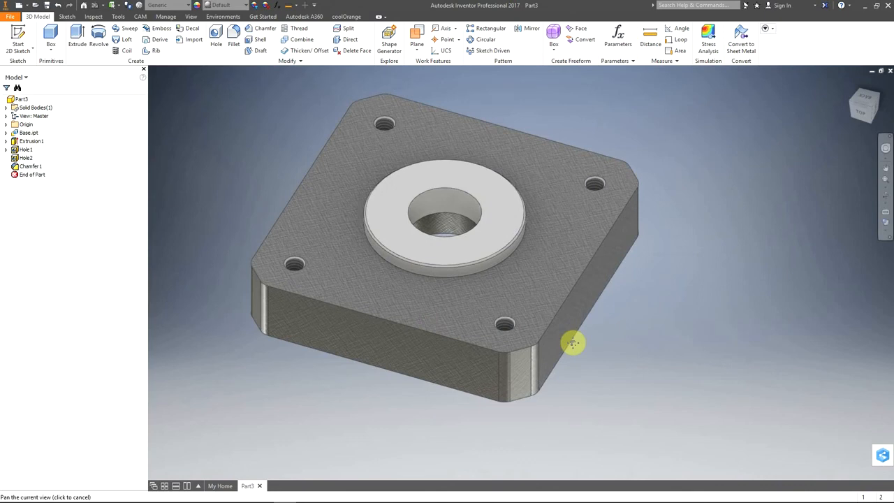
left_click(237, 5)
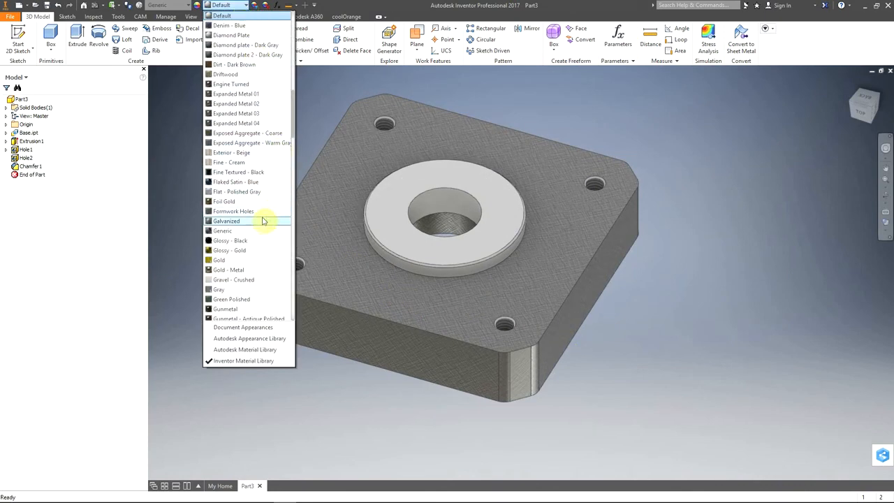
scroll(241, 172, "up", 3)
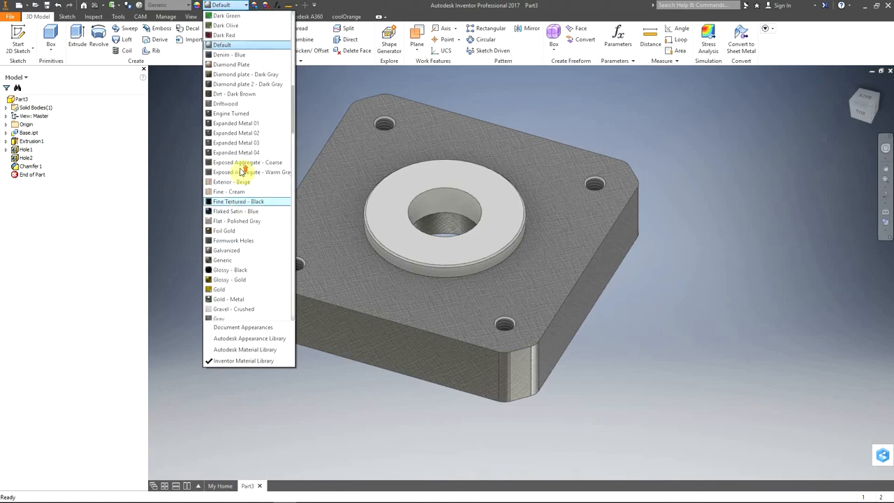
scroll(239, 174, "down", 2)
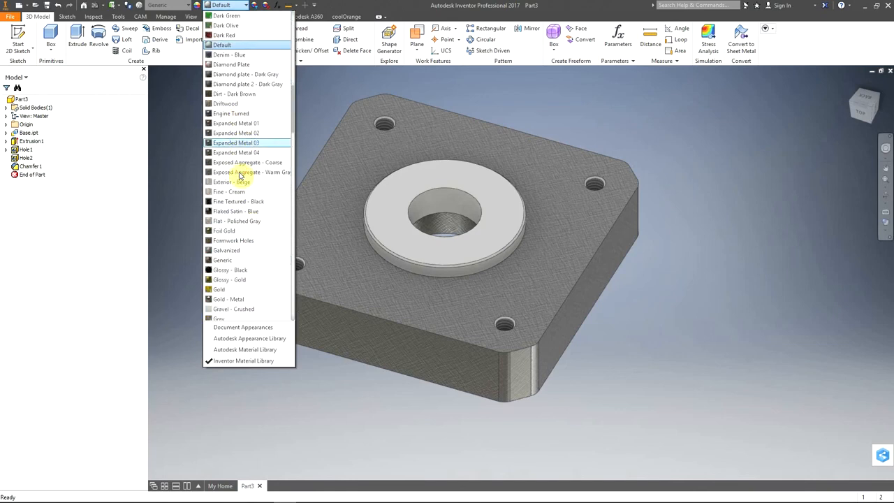
scroll(238, 181, "down", 5)
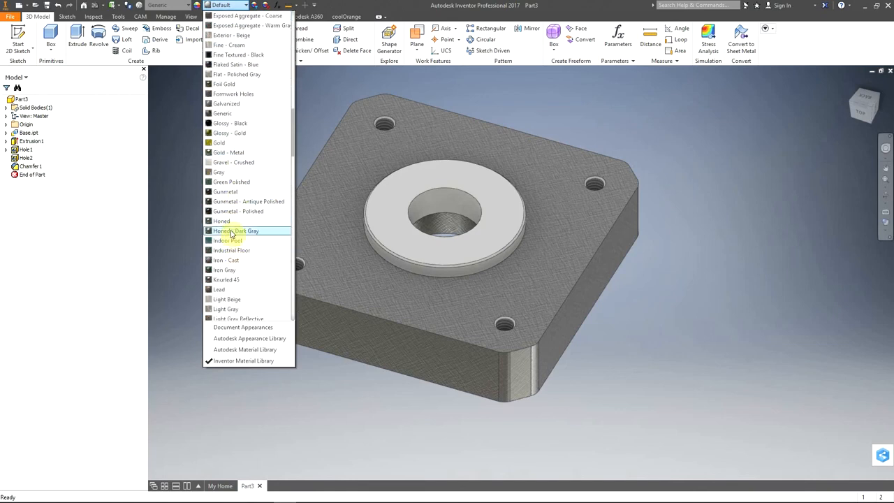
left_click(229, 221)
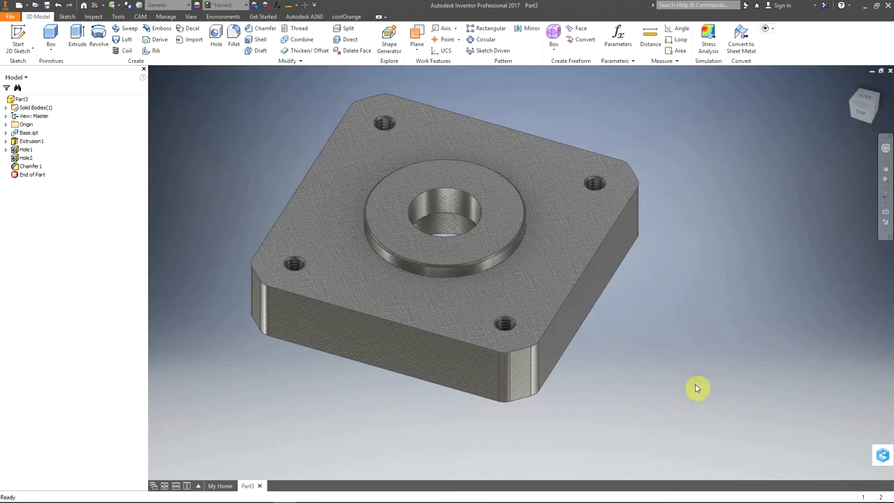
Step: Start saving the new part in the Nema 17A folder
middle_click_drag(613, 399, 617, 331, "shift")
middle_click_drag(602, 366, 489, 403, "shift")
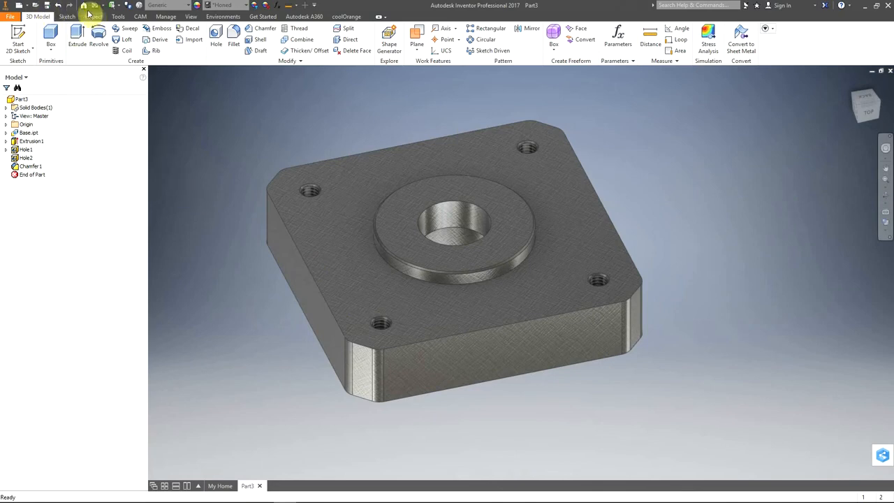
left_click(46, 6)
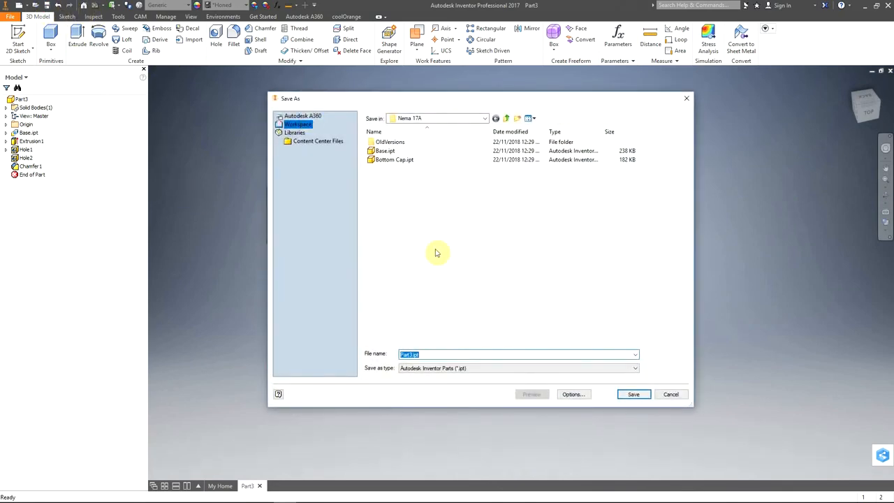